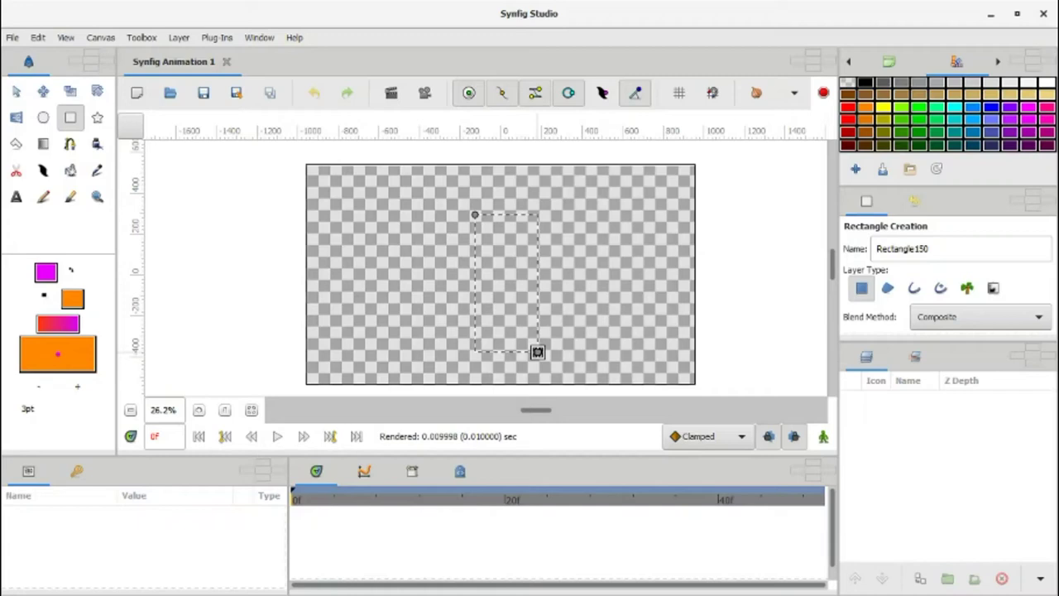
- Draw a tall orange rectangle near the centre of the canvas
{"action": "left_click_drag", "start_coordinate": [538, 351], "coordinate": [538, 351]}
{"action": "key", "text": "alt+a"}
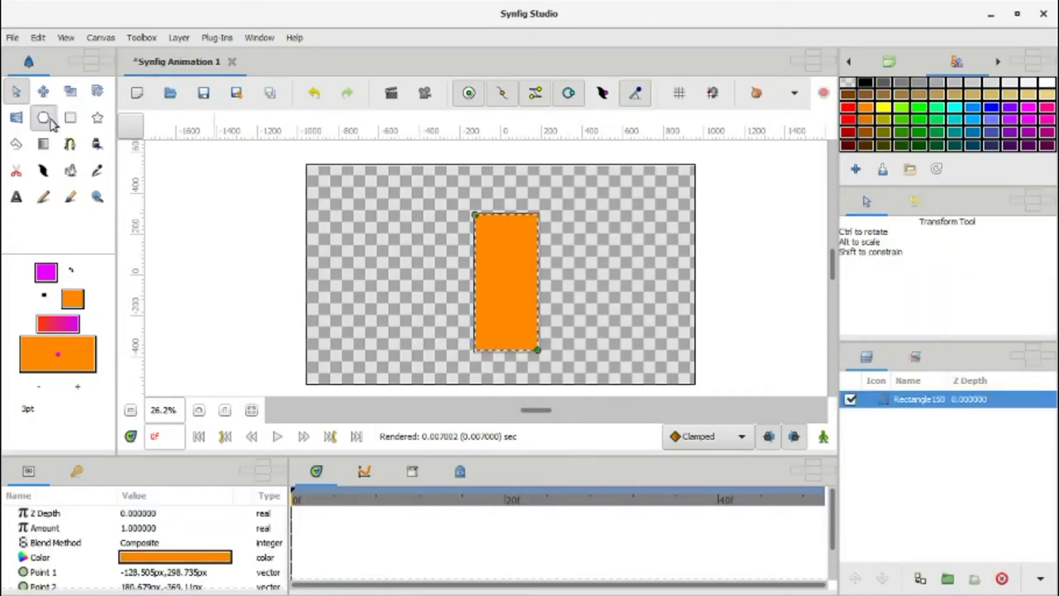
{"action": "left_click", "coordinate": [47, 118]}
{"action": "scroll", "coordinate": [591, 342], "scroll_direction": "up", "scroll_amount": 1}
{"action": "scroll", "coordinate": [550, 301], "scroll_direction": "up", "scroll_amount": 1}
- Set a transparent fill and draw a circle over the rectangle's right edge, undoing a stray one
{"action": "left_click", "coordinate": [865, 83]}
{"action": "left_click", "coordinate": [847, 82]}
{"action": "left_click_drag", "start_coordinate": [504, 286], "coordinate": [559, 331]}
{"action": "key", "text": "ctrl+z"}
{"action": "key", "text": "alt+a"}
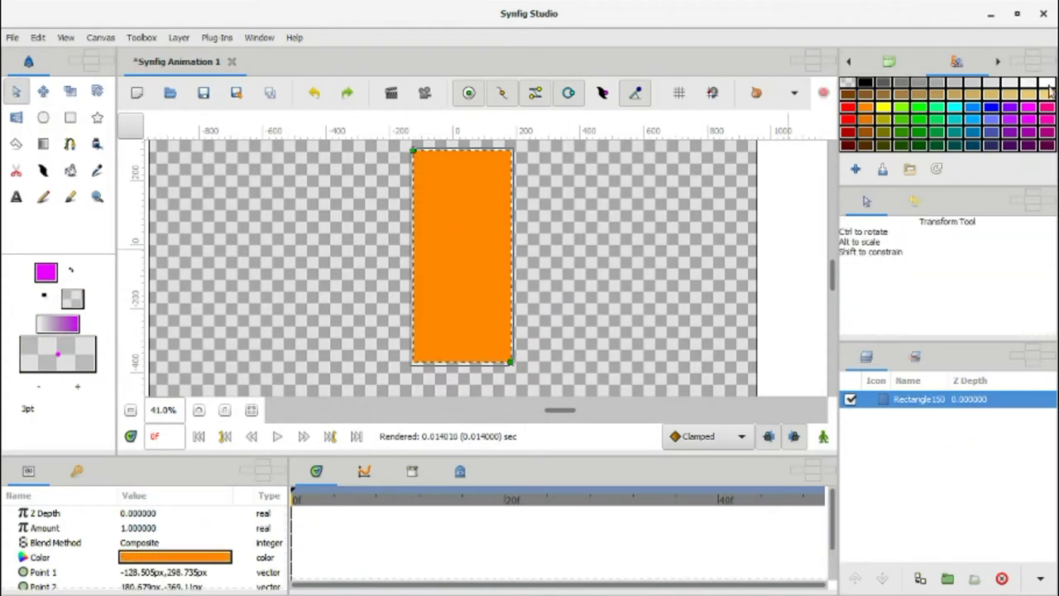
{"action": "key", "text": "alt+e"}
{"action": "left_click_drag", "start_coordinate": [520, 249], "coordinate": [561, 281]}
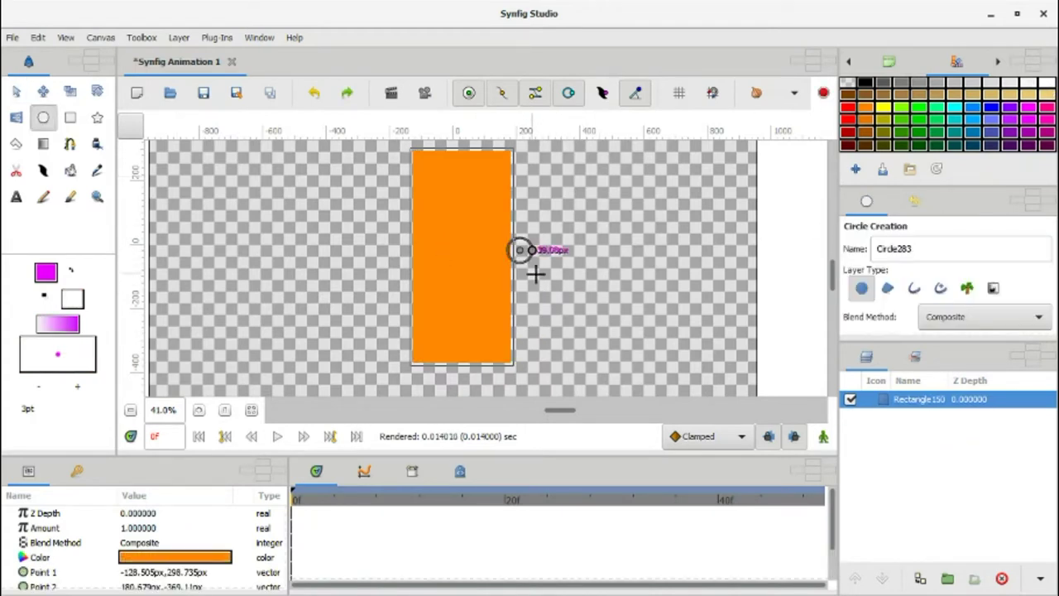
- Add white circles along the rectangle's right edge and top corner, undoing a misplaced one
{"action": "left_click_drag", "start_coordinate": [539, 324], "coordinate": [576, 351]}
{"action": "left_click_drag", "start_coordinate": [524, 189], "coordinate": [525, 199]}
{"action": "key", "text": "ctrl+z"}
{"action": "key", "text": "alt+a"}
{"action": "key", "text": "alt+e"}
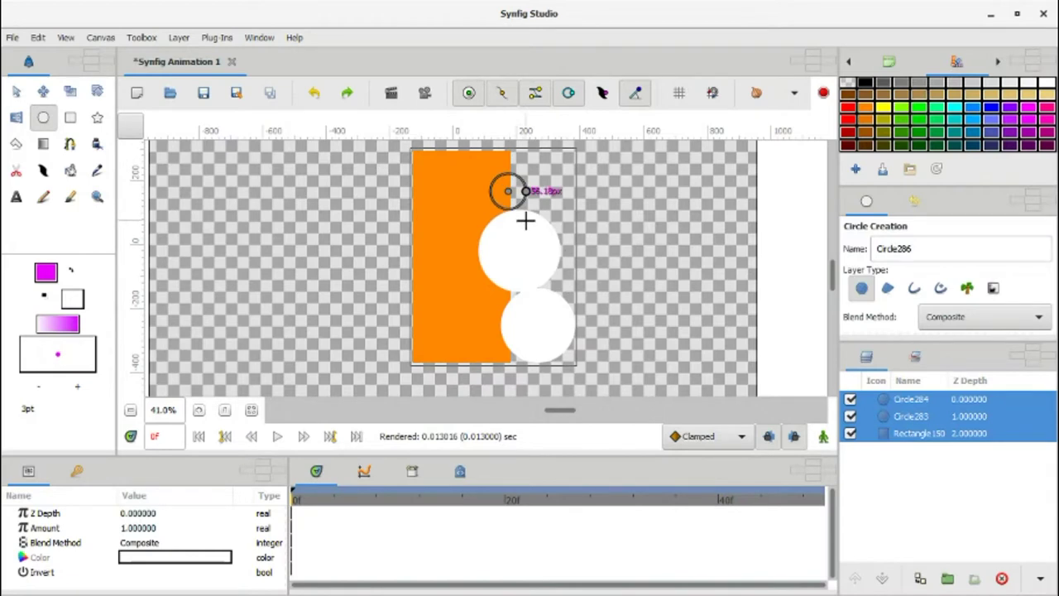
{"action": "left_click_drag", "start_coordinate": [526, 220], "coordinate": [525, 192]}
{"action": "scroll", "coordinate": [606, 192], "scroll_direction": "down", "scroll_amount": 2}
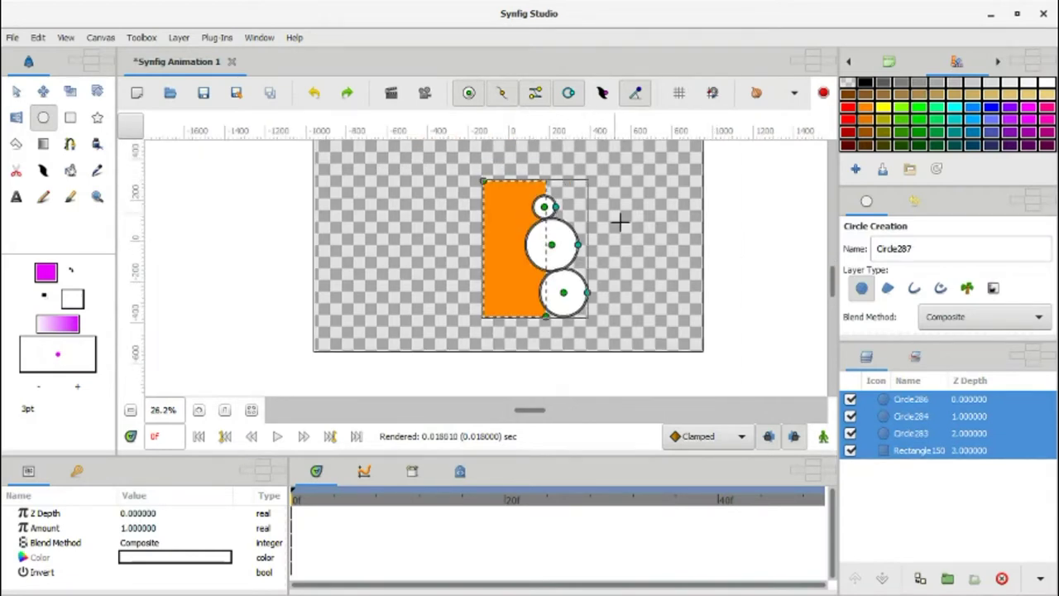
{"action": "mouse_move", "coordinate": [577, 183]}
{"action": "left_mouse_down"}
{"action": "mouse_move", "coordinate": [642, 225]}
{"action": "mouse_move", "coordinate": [602, 240]}
{"action": "left_mouse_up"}
{"action": "left_click", "coordinate": [874, 83]}
- Draw a large black circle right of the rectangle, then switch the fill to white
{"action": "left_click", "coordinate": [16, 91]}
{"action": "left_click", "coordinate": [613, 224]}
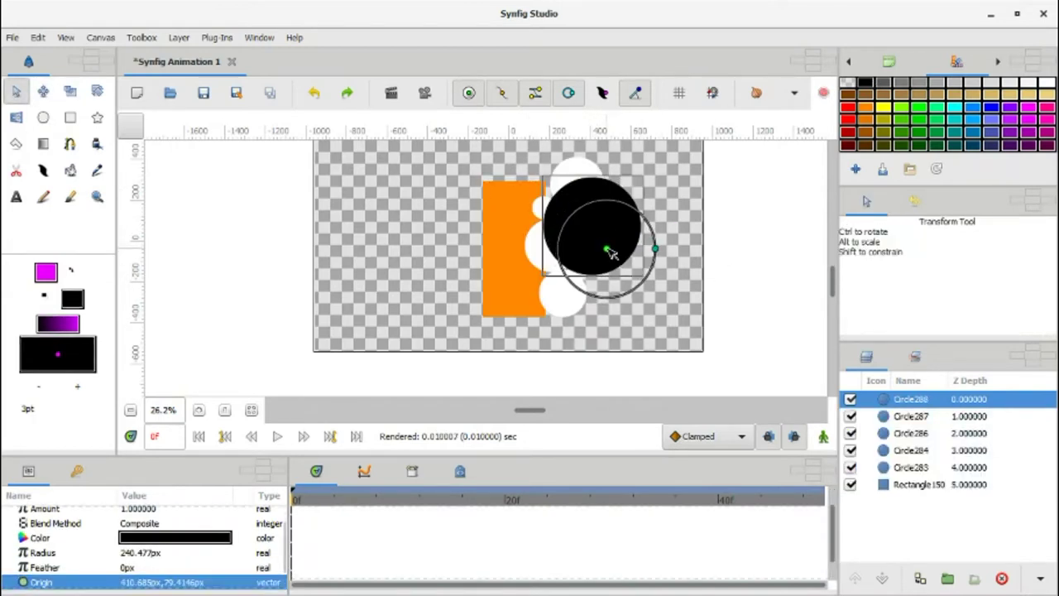
{"action": "left_click", "coordinate": [1046, 86]}
{"action": "key", "text": "alt+c"}
- Ring the black circle with white circles and select all the circle layers
{"action": "mouse_move", "coordinate": [617, 184]}
{"action": "left_mouse_down"}
{"action": "mouse_move", "coordinate": [636, 190]}
{"action": "mouse_move", "coordinate": [654, 238]}
{"action": "mouse_move", "coordinate": [649, 266]}
{"action": "mouse_move", "coordinate": [620, 292]}
{"action": "left_mouse_up"}
{"action": "mouse_move", "coordinate": [632, 328]}
{"action": "left_mouse_down"}
{"action": "mouse_move", "coordinate": [649, 295]}
{"action": "mouse_move", "coordinate": [604, 311]}
{"action": "left_mouse_up"}
{"action": "key", "text": "alt+a"}
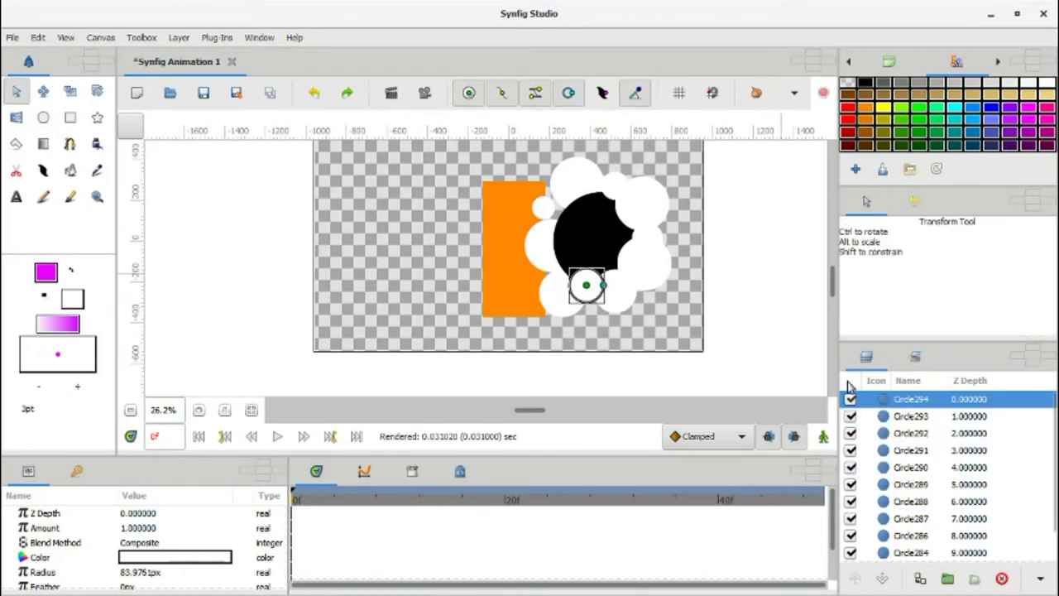
{"action": "left_click_drag", "start_coordinate": [871, 428], "coordinate": [956, 560]}
- Group the circles, nest that group in an outer group, and add a Rotate layer inside
{"action": "left_click", "coordinate": [949, 578]}
{"action": "left_click", "coordinate": [906, 400]}
{"action": "left_click", "coordinate": [870, 399]}
{"action": "left_click", "coordinate": [869, 399]}
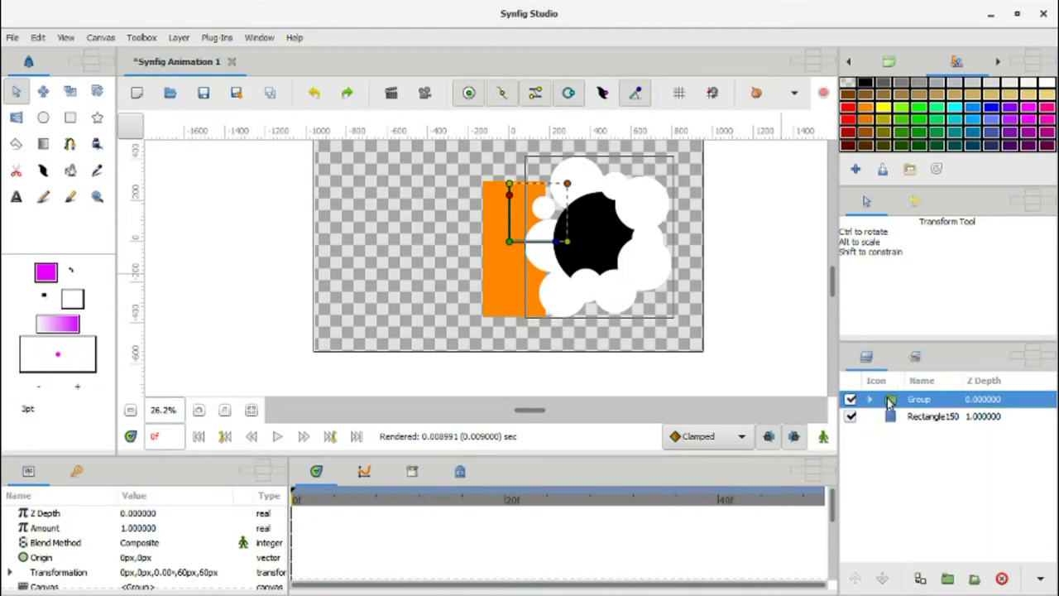
{"action": "left_click", "coordinate": [949, 579]}
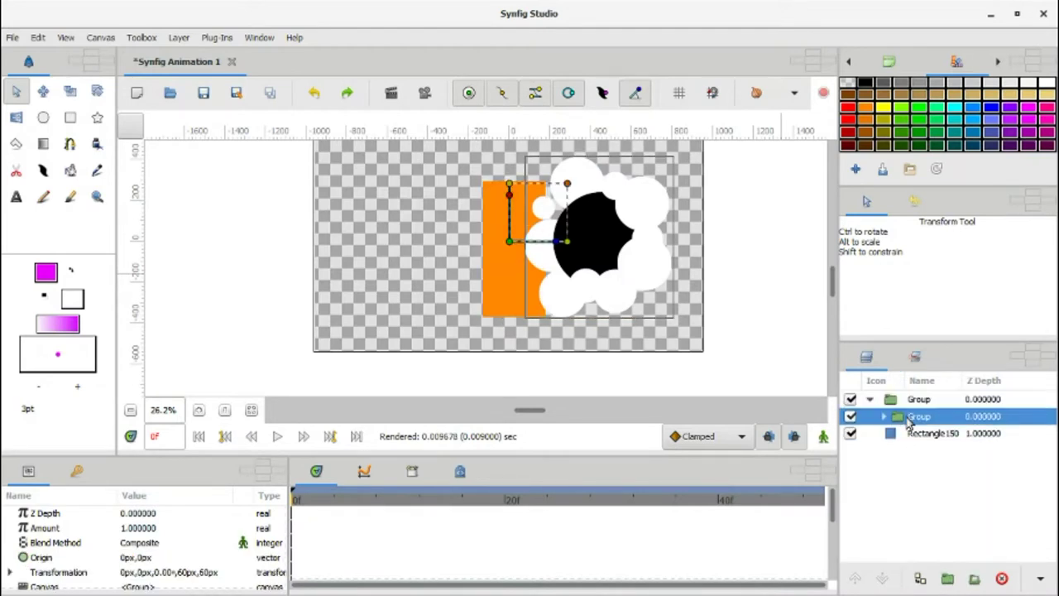
{"action": "right_click", "coordinate": [903, 417]}
{"action": "left_click", "coordinate": [767, 293]}
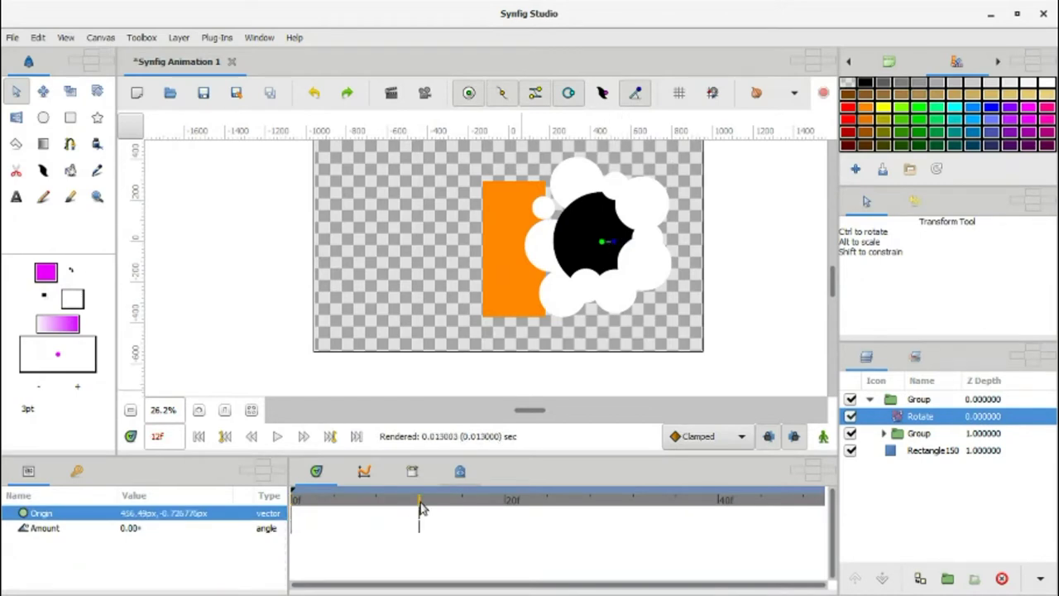
- In animation mode, rotate the circles to key the Rotate angle at frame 10
{"action": "left_click", "coordinate": [823, 437]}
{"action": "left_click_drag", "start_coordinate": [613, 243], "coordinate": [593, 281]}
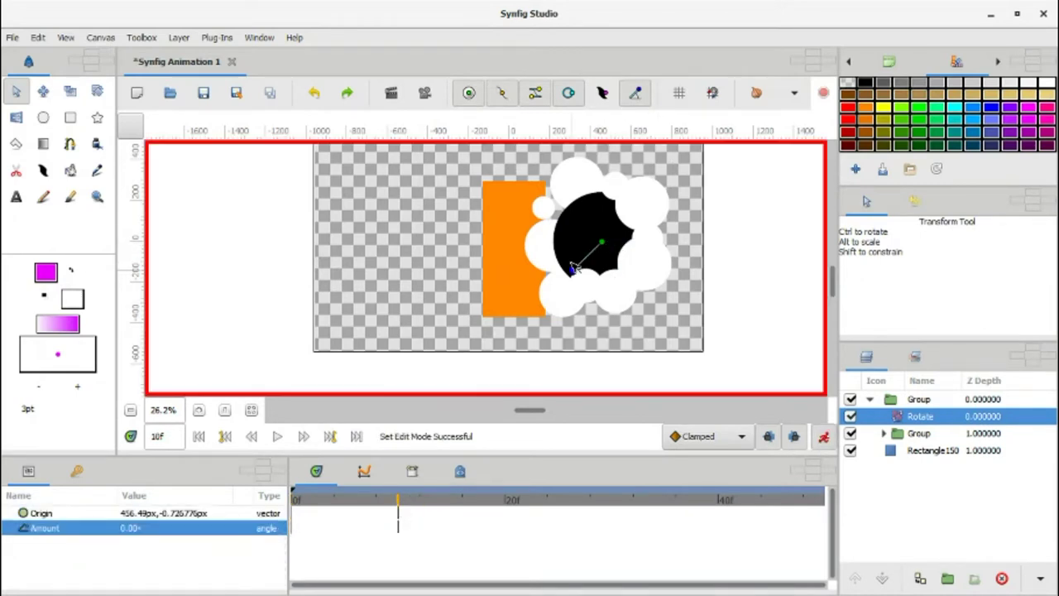
{"action": "left_click_drag", "start_coordinate": [616, 242], "coordinate": [616, 245]}
{"action": "left_click_drag", "start_coordinate": [323, 510], "coordinate": [355, 498]}
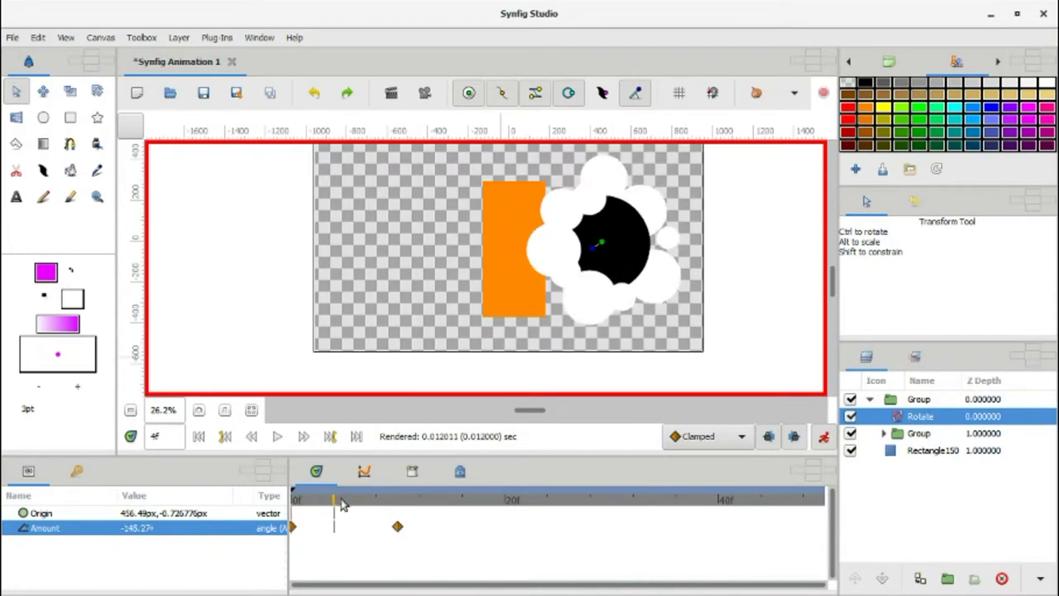
- With animation mode off, shift the outer group left to about -47.4, -4.5 px
{"action": "left_click", "coordinate": [917, 434]}
{"action": "left_click", "coordinate": [890, 401]}
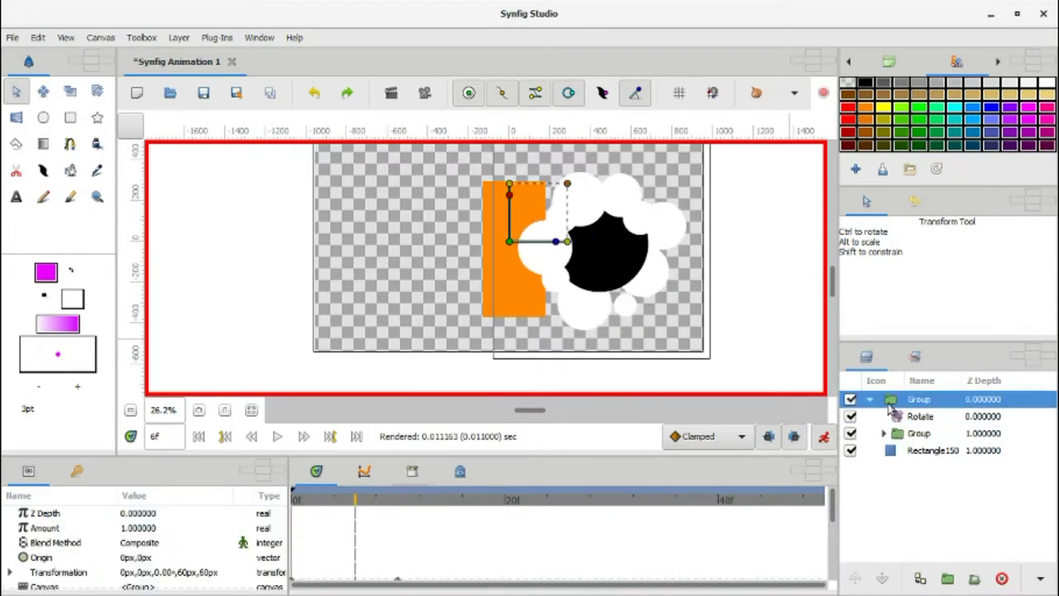
{"action": "left_click_drag", "start_coordinate": [511, 240], "coordinate": [500, 241]}
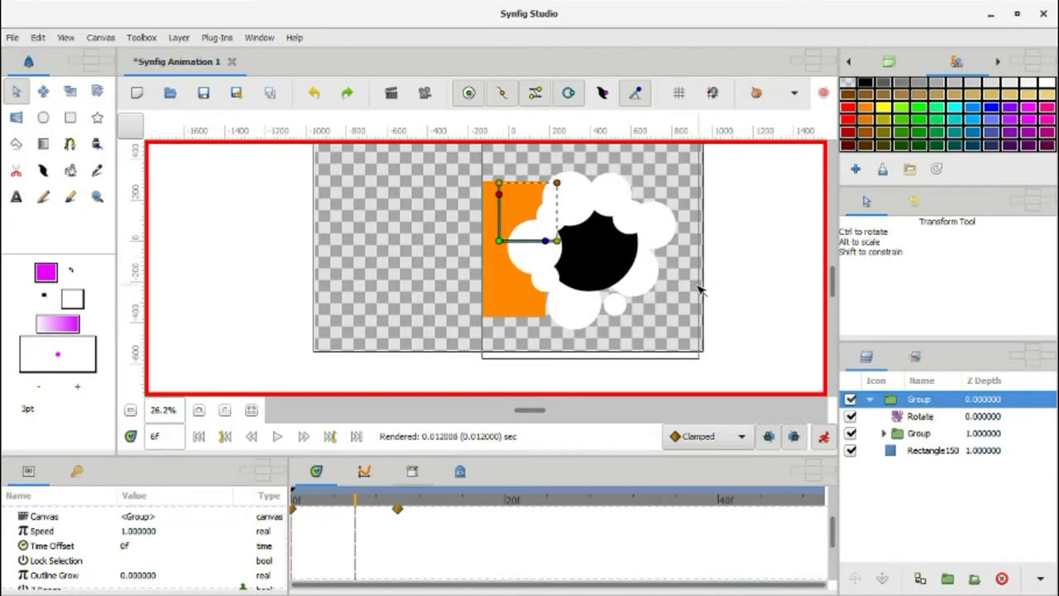
{"action": "key", "text": "ctrl+z"}
{"action": "key", "text": "ctrl+z"}
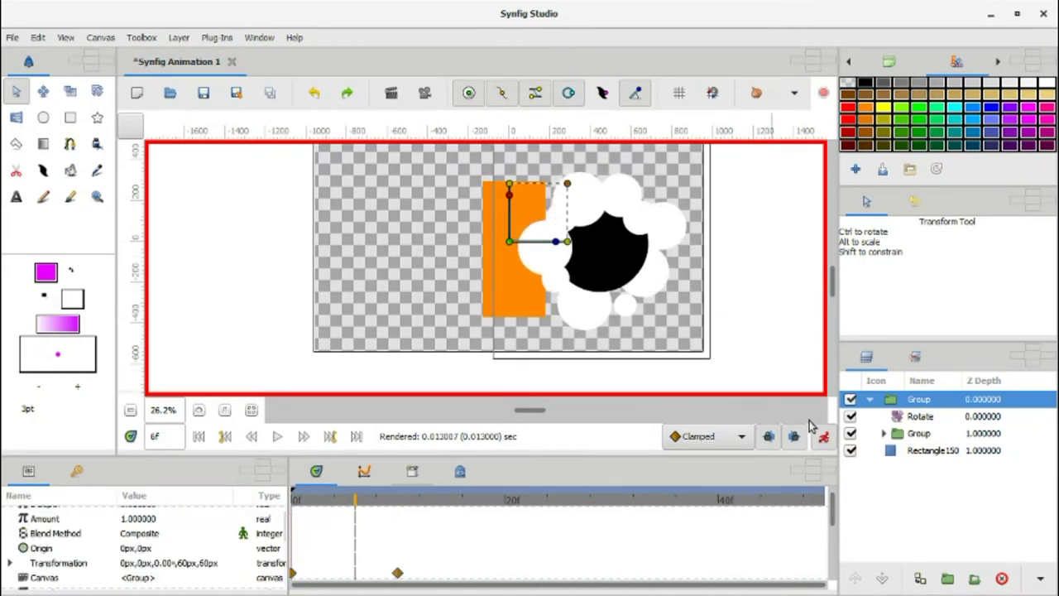
{"action": "left_click", "coordinate": [822, 439]}
{"action": "left_click_drag", "start_coordinate": [509, 241], "coordinate": [500, 243]}
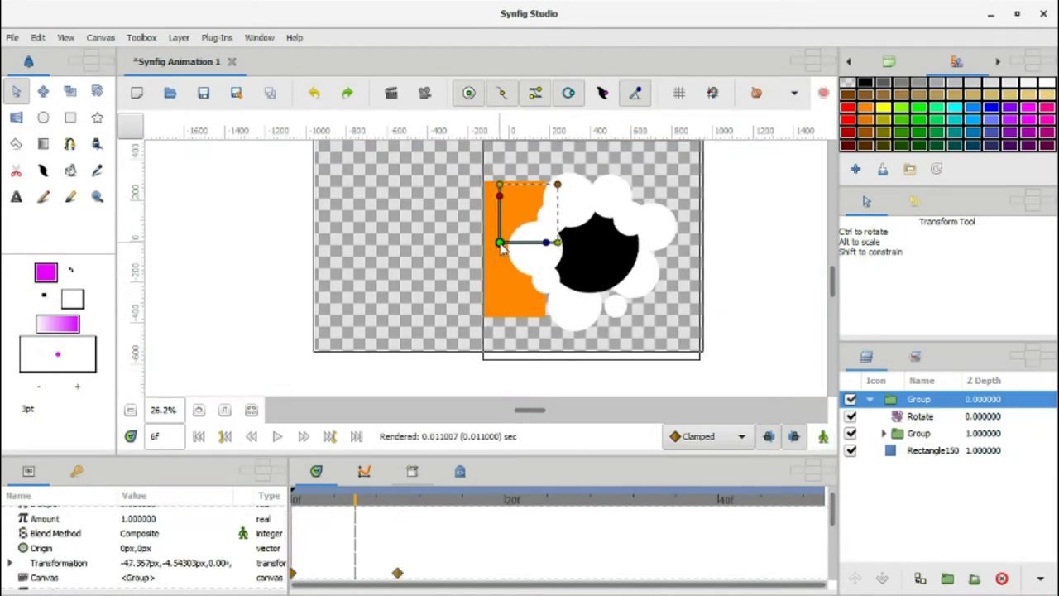
{"action": "left_click", "coordinate": [424, 93]}
- Preview the animation at quality 0.70 and 10 fps
{"action": "left_click", "coordinate": [275, 155]}
{"action": "left_click", "coordinate": [251, 125]}
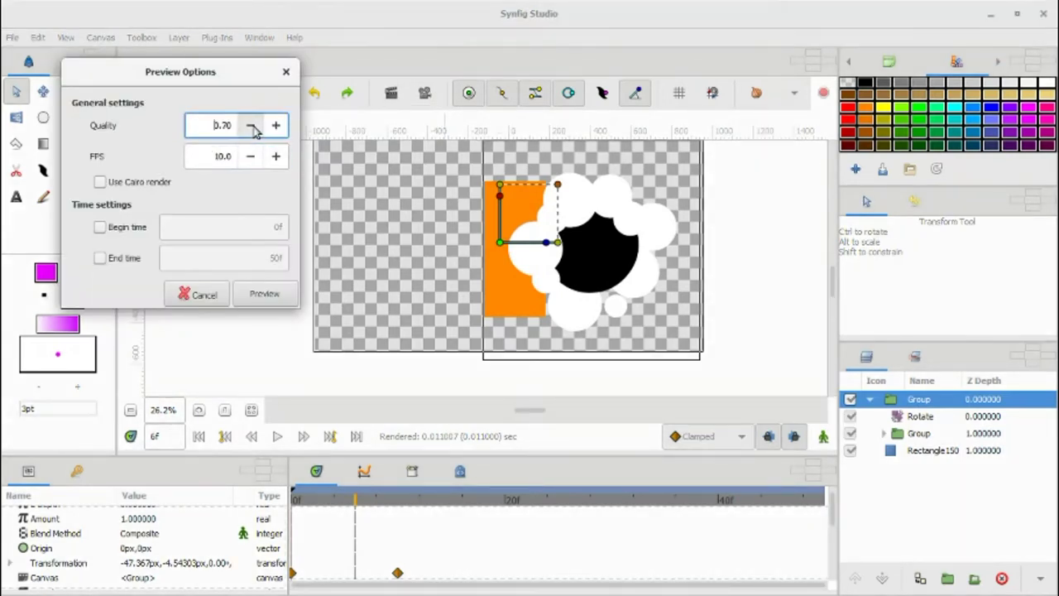
{"action": "left_click", "coordinate": [265, 291]}
{"action": "left_click", "coordinate": [526, 476]}
{"action": "left_click", "coordinate": [501, 454]}
{"action": "left_click", "coordinate": [120, 480]}
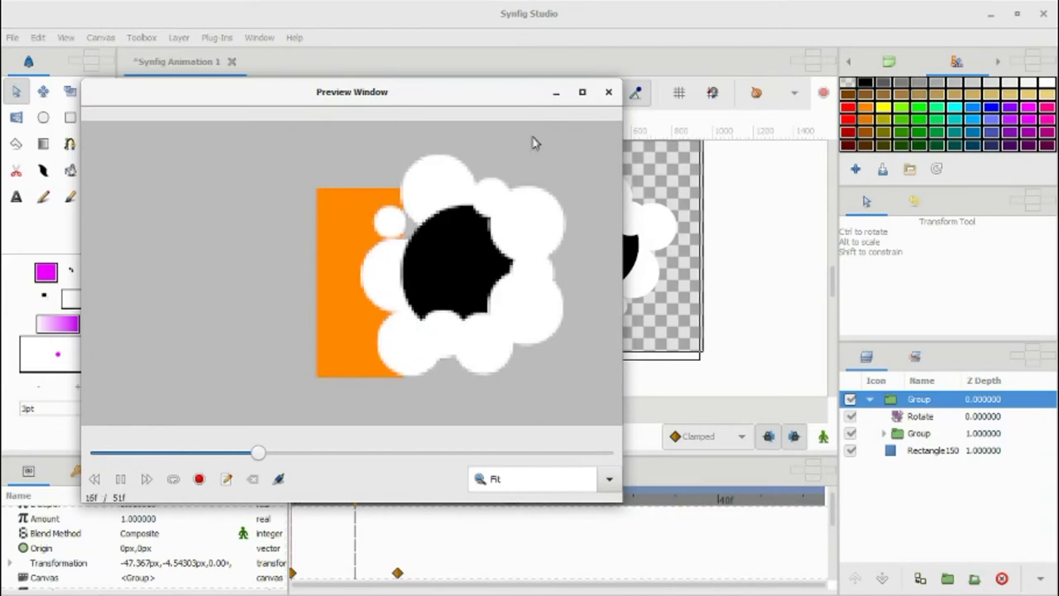
{"action": "left_click", "coordinate": [609, 91]}
- Move the Rotate Amount end waypoint to frame 40 and preview the rotation again
{"action": "left_click", "coordinate": [589, 240]}
{"action": "left_click_drag", "start_coordinate": [488, 538], "coordinate": [507, 536]}
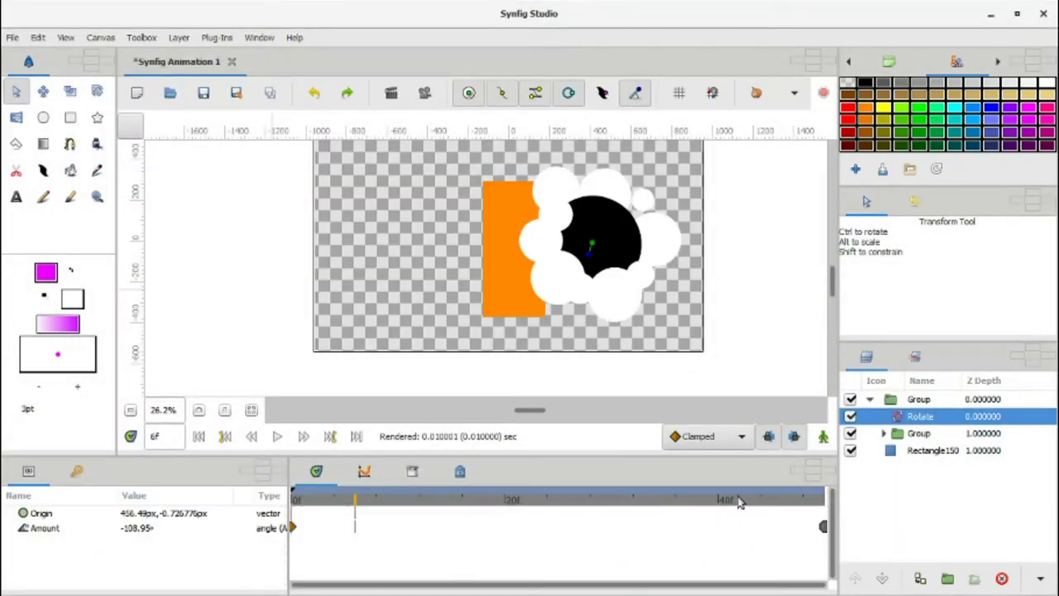
{"action": "left_click_drag", "start_coordinate": [719, 530], "coordinate": [719, 527]}
{"action": "left_click", "coordinate": [425, 92]}
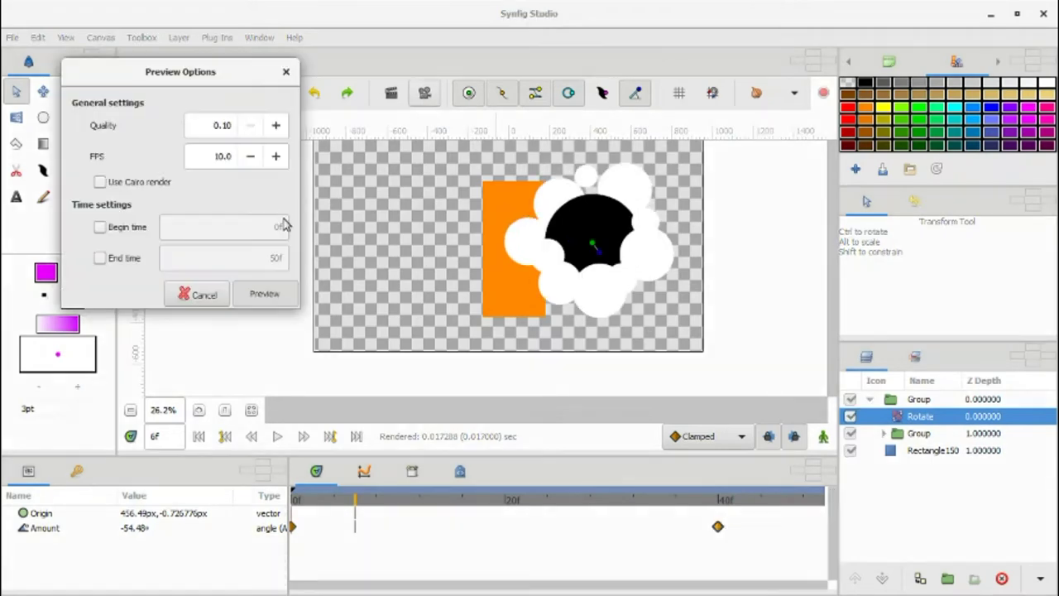
{"action": "left_click", "coordinate": [265, 291]}
{"action": "left_click", "coordinate": [120, 479]}
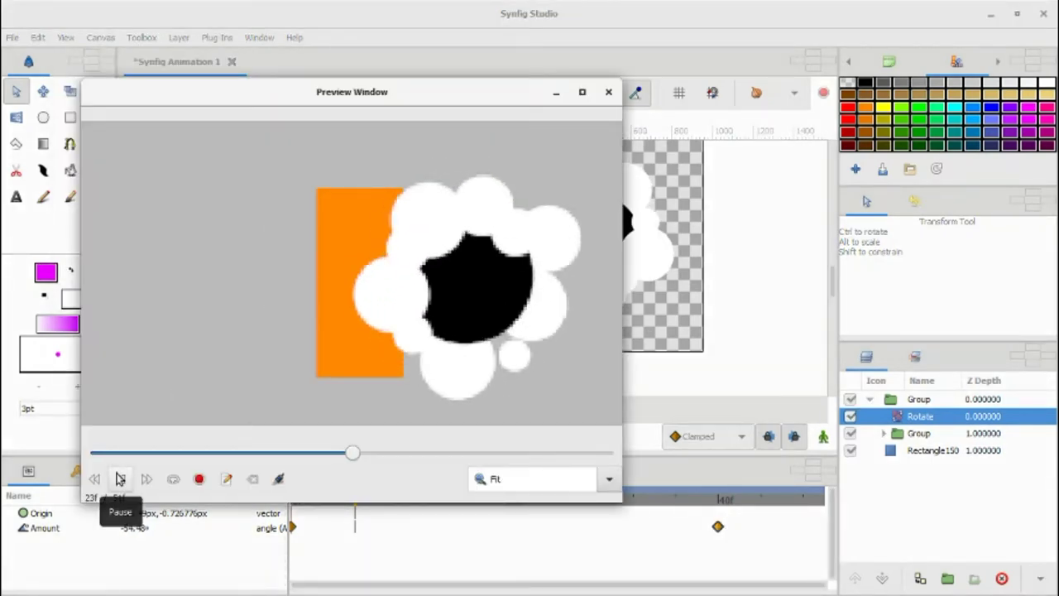
{"action": "left_click", "coordinate": [608, 93]}
{"action": "left_click", "coordinate": [879, 399]}
{"action": "left_click", "coordinate": [870, 399]}
{"action": "left_click", "coordinate": [157, 543]}
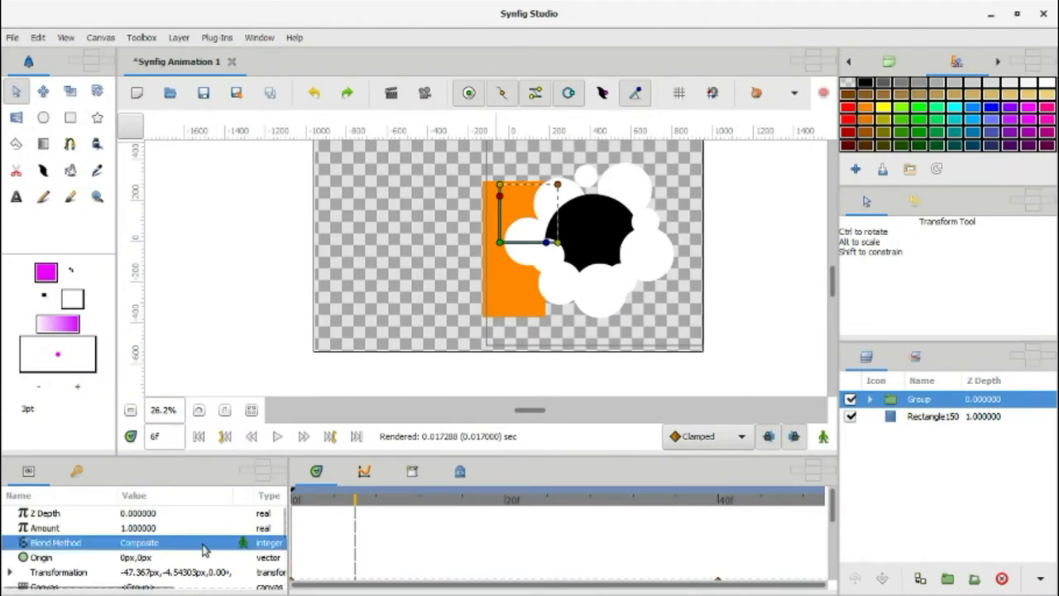
- Set the circle group's Blend Method to Alpha Over
{"action": "left_click", "coordinate": [220, 544]}
{"action": "scroll", "coordinate": [175, 539], "scroll_direction": "down", "scroll_amount": 2}
{"action": "scroll", "coordinate": [170, 530], "scroll_direction": "down", "scroll_amount": 2}
{"action": "scroll", "coordinate": [169, 528], "scroll_direction": "down", "scroll_amount": 3}
{"action": "scroll", "coordinate": [166, 527], "scroll_direction": "down", "scroll_amount": 3}
{"action": "scroll", "coordinate": [168, 526], "scroll_direction": "down", "scroll_amount": 1}
{"action": "left_click", "coordinate": [172, 527]}
{"action": "left_click", "coordinate": [337, 339]}
- Preview the cut-out animation, then nudge the circle group slightly left
{"action": "left_click", "coordinate": [425, 93]}
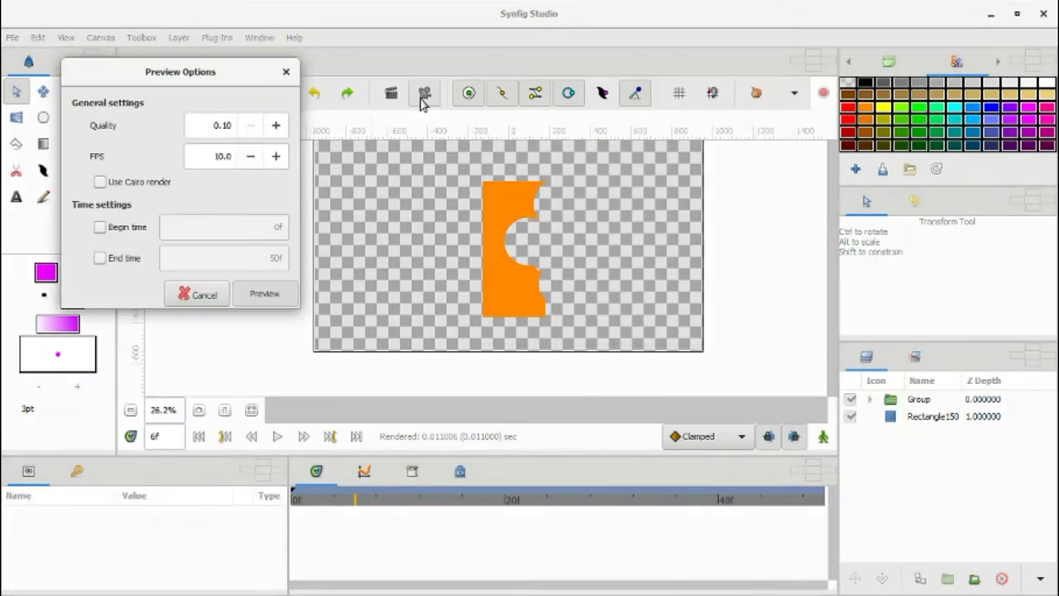
{"action": "left_click", "coordinate": [264, 293]}
{"action": "left_click", "coordinate": [117, 481]}
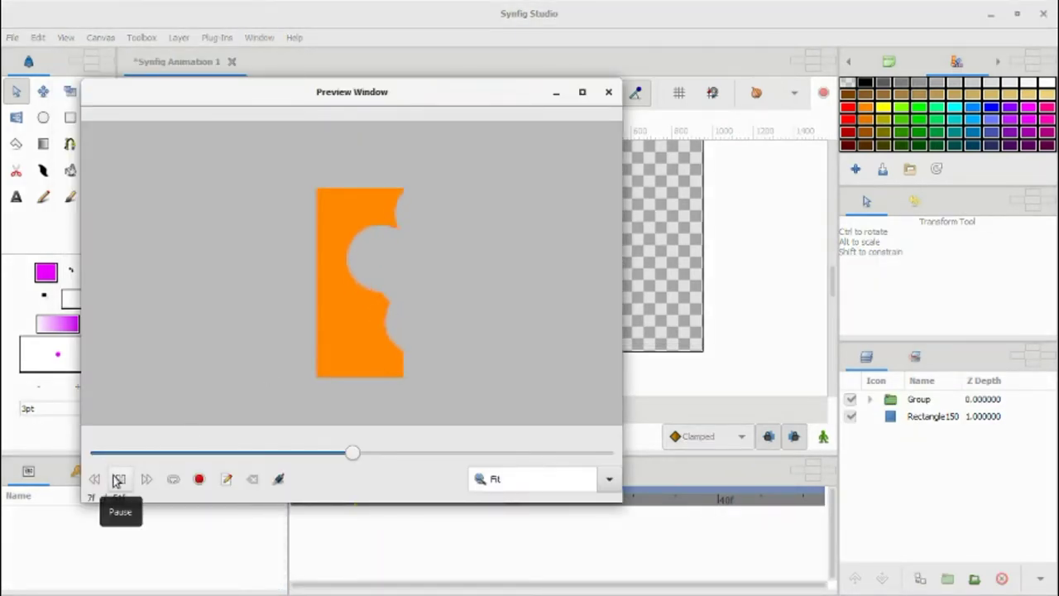
{"action": "left_click", "coordinate": [608, 91]}
{"action": "left_click", "coordinate": [501, 249]}
{"action": "left_click_drag", "start_coordinate": [501, 249], "coordinate": [500, 250]}
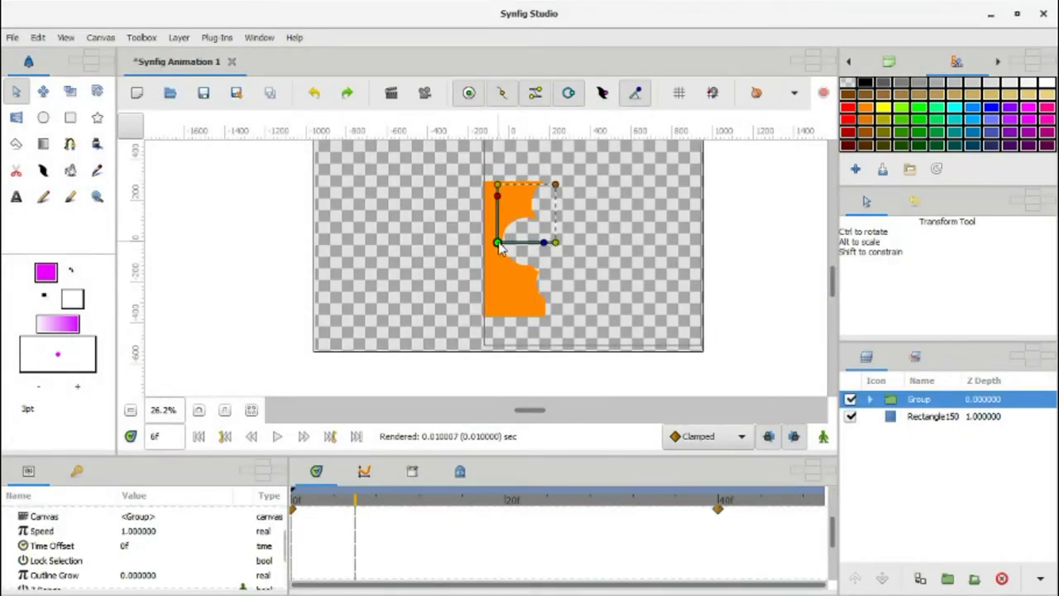
- Add a Rotate layer inside the cut-out circle group
{"action": "left_click", "coordinate": [870, 399]}
{"action": "left_click", "coordinate": [904, 433]}
{"action": "right_click", "coordinate": [903, 434]}
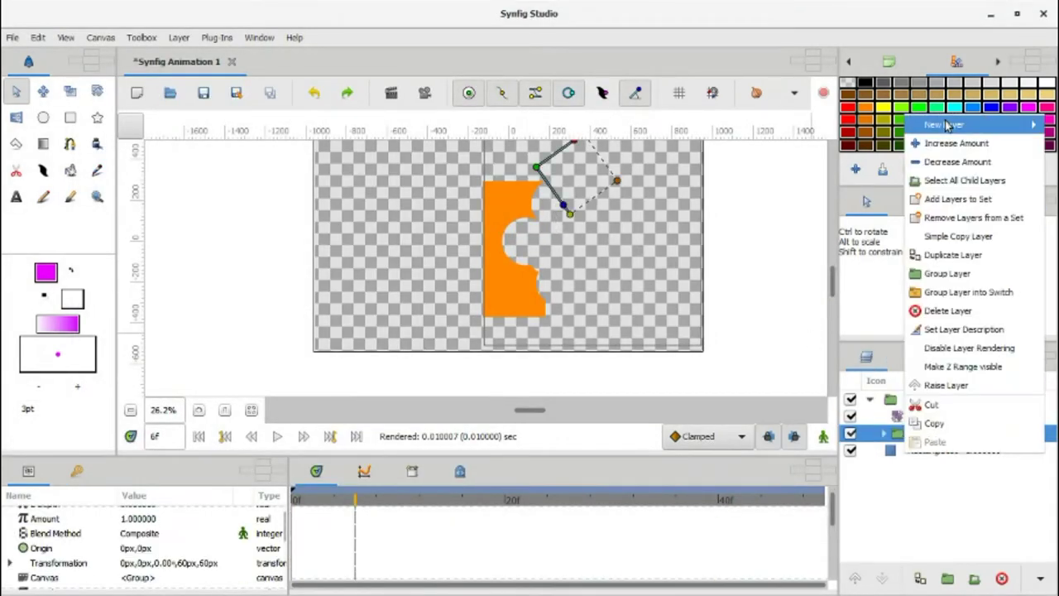
{"action": "left_click", "coordinate": [753, 311]}
- Add a Time Loop layer above the Rotate layer and set its Duration
{"action": "right_click", "coordinate": [915, 417]}
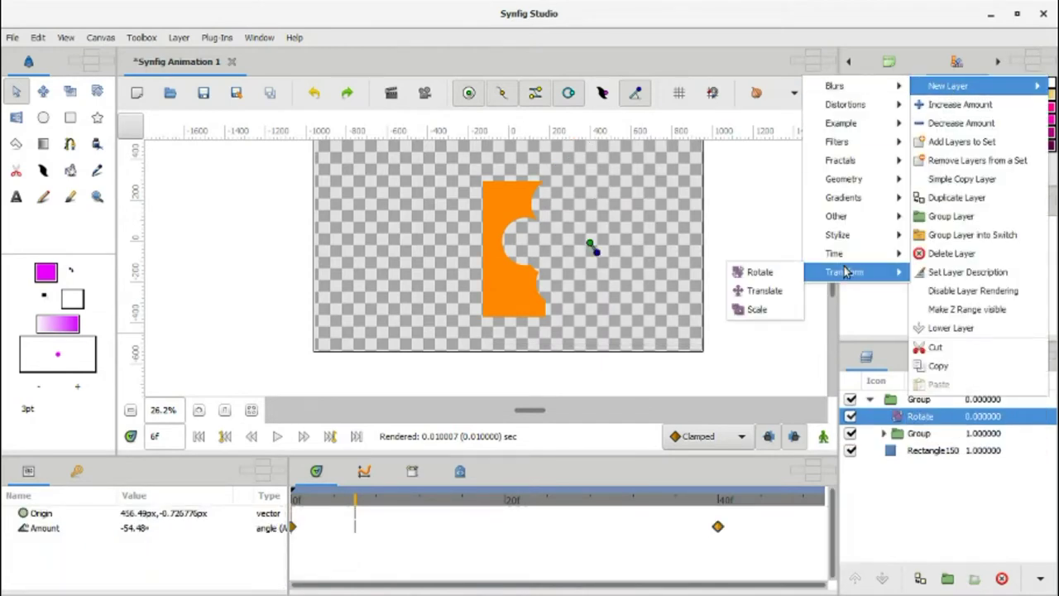
{"action": "left_click", "coordinate": [754, 290]}
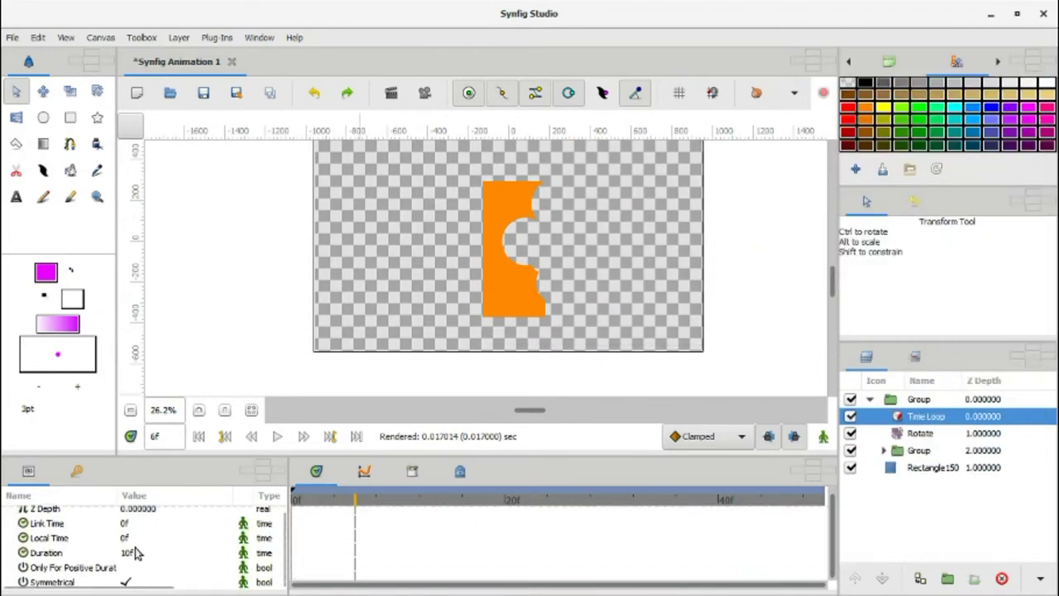
{"action": "triple_click", "coordinate": [137, 553]}
{"action": "key", "text": "Return"}
{"action": "left_click", "coordinate": [289, 385]}
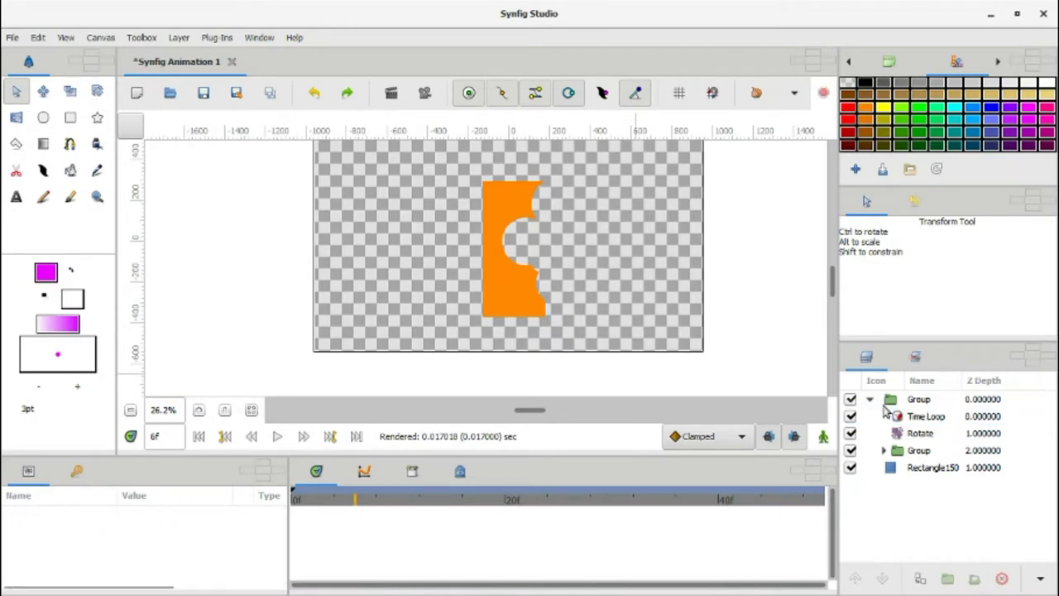
{"action": "left_click", "coordinate": [870, 399]}
{"action": "left_click", "coordinate": [892, 400]}
- Duplicate the looping circle group and move the copy left to about -792, 152 px
{"action": "left_click", "coordinate": [921, 582]}
{"action": "left_click_drag", "start_coordinate": [496, 242], "coordinate": [370, 242]}
{"action": "left_click_drag", "start_coordinate": [439, 501], "coordinate": [537, 500]}
{"action": "left_click_drag", "start_coordinate": [372, 220], "coordinate": [369, 215]}
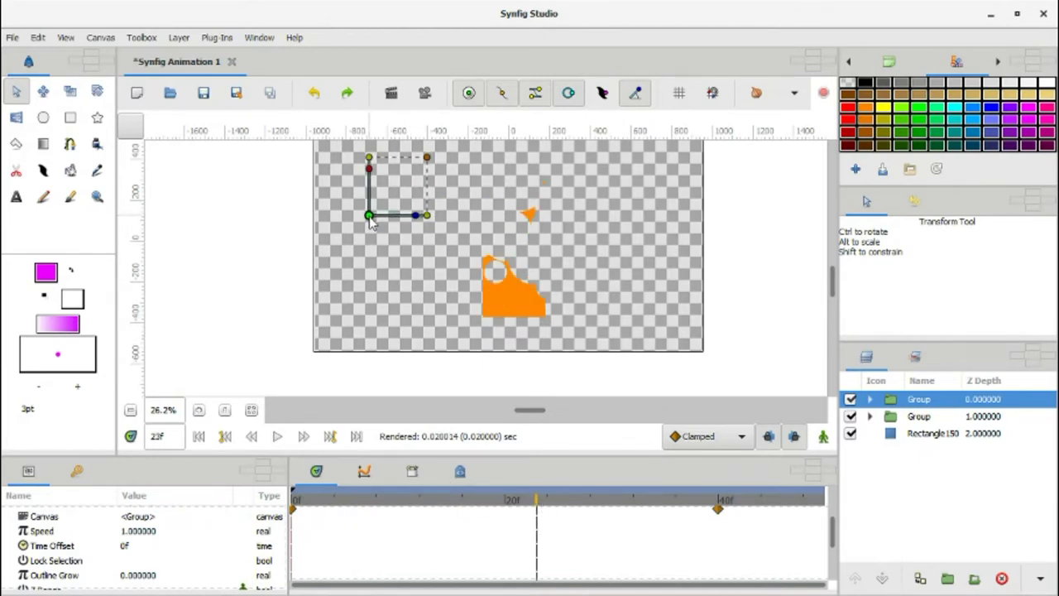
{"action": "left_click_drag", "start_coordinate": [648, 505], "coordinate": [687, 501]}
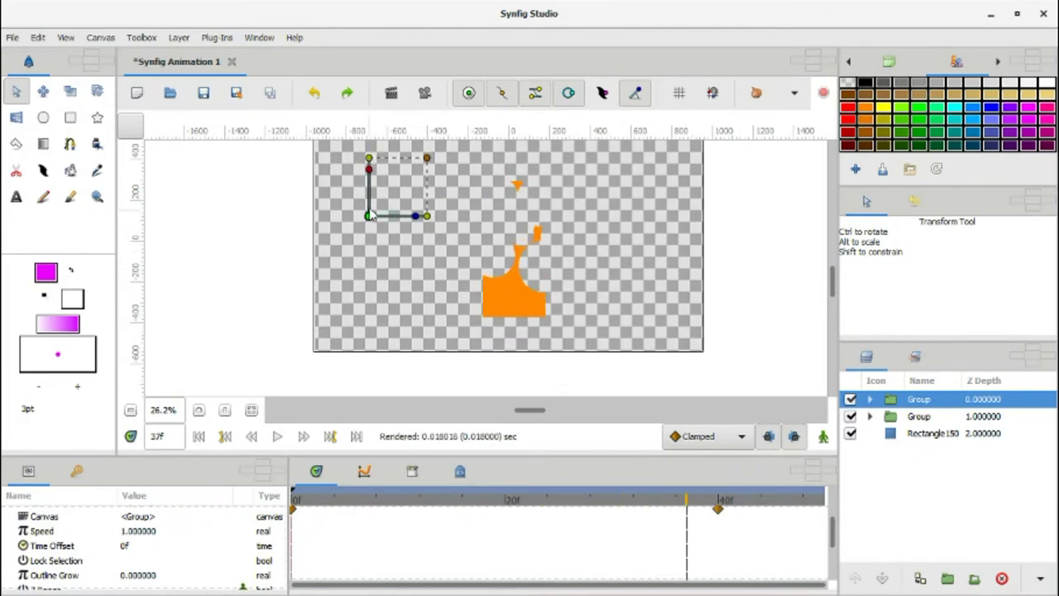
{"action": "left_click_drag", "start_coordinate": [371, 219], "coordinate": [351, 217]}
{"action": "left_click_drag", "start_coordinate": [687, 500], "coordinate": [438, 500]}
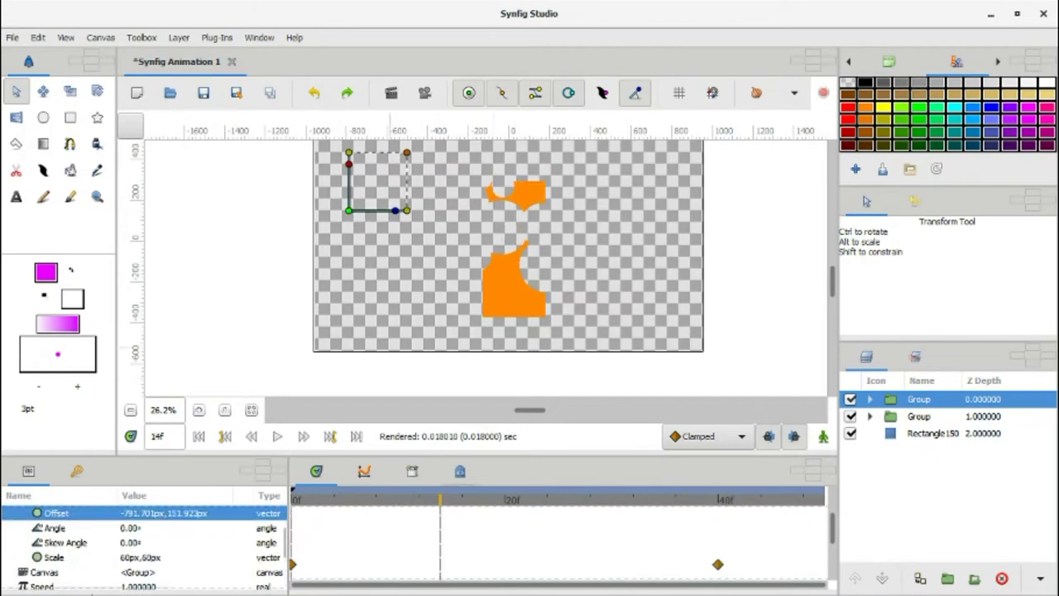
{"action": "scroll", "coordinate": [138, 565], "scroll_direction": "down", "scroll_amount": 2}
- Set the copy's Speed to 1.1 and Time Offset to 1f
{"action": "double_click", "coordinate": [137, 555]}
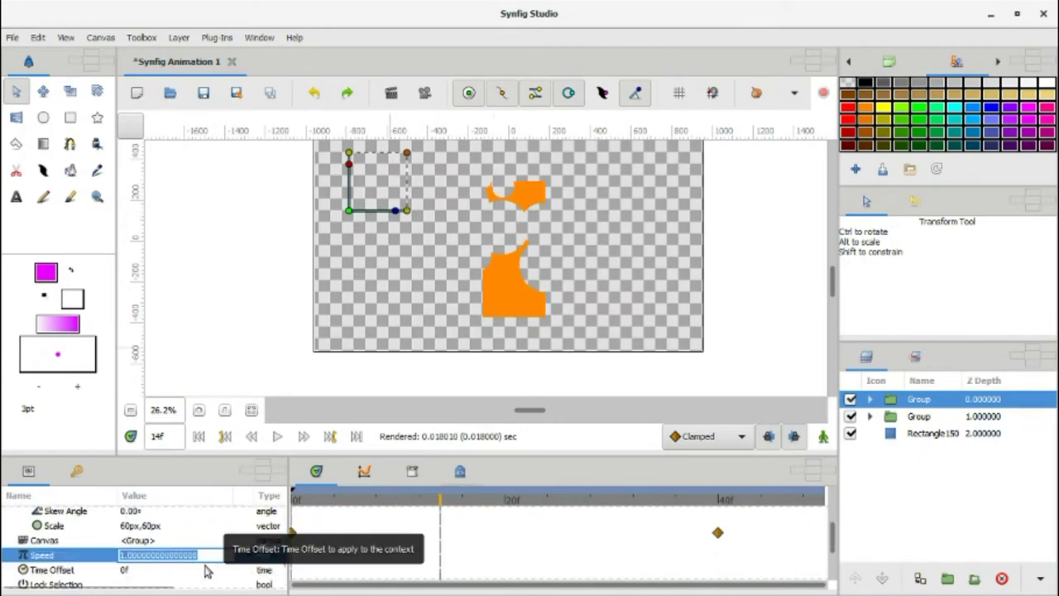
{"action": "type", "text": "1.1"}
{"action": "key", "text": "Return"}
{"action": "left_click", "coordinate": [139, 570]}
{"action": "left_click", "coordinate": [139, 570]}
{"action": "type", "text": "1"}
{"action": "key", "text": "Return"}
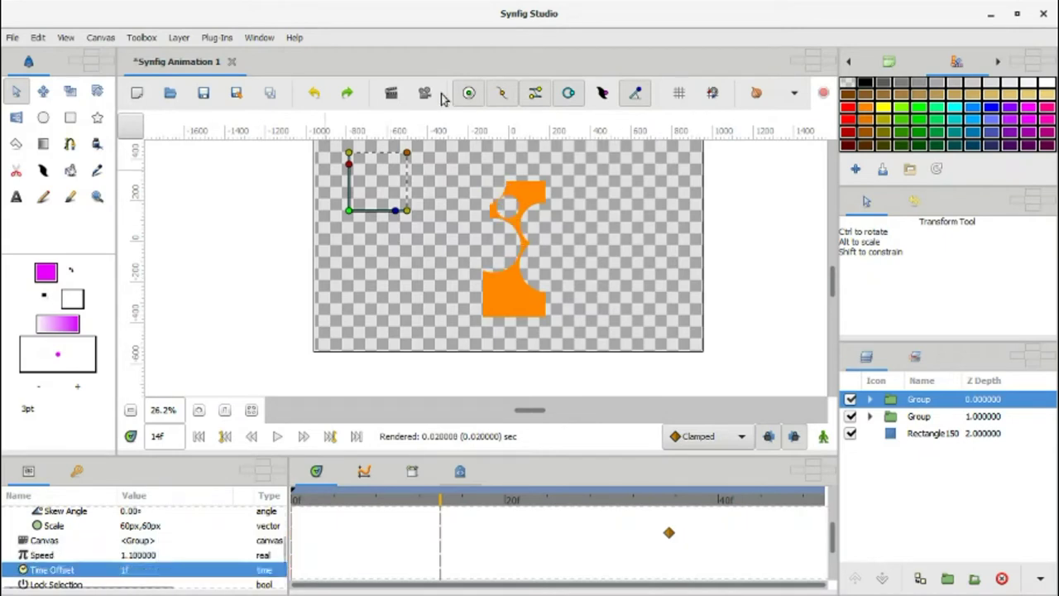
{"action": "left_click", "coordinate": [466, 93]}
{"action": "left_click", "coordinate": [263, 292]}
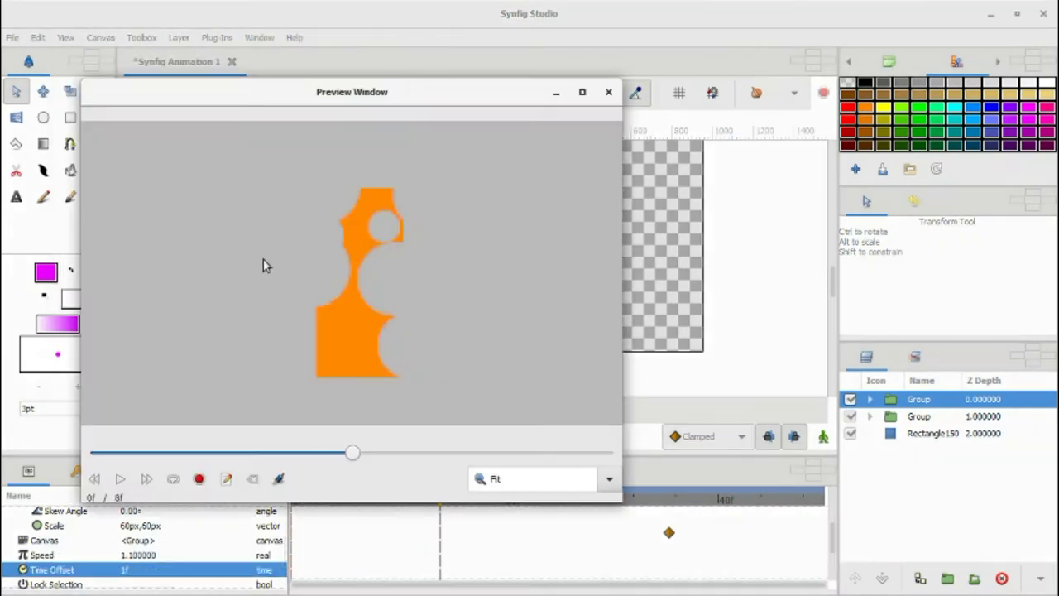
{"action": "left_click", "coordinate": [121, 480]}
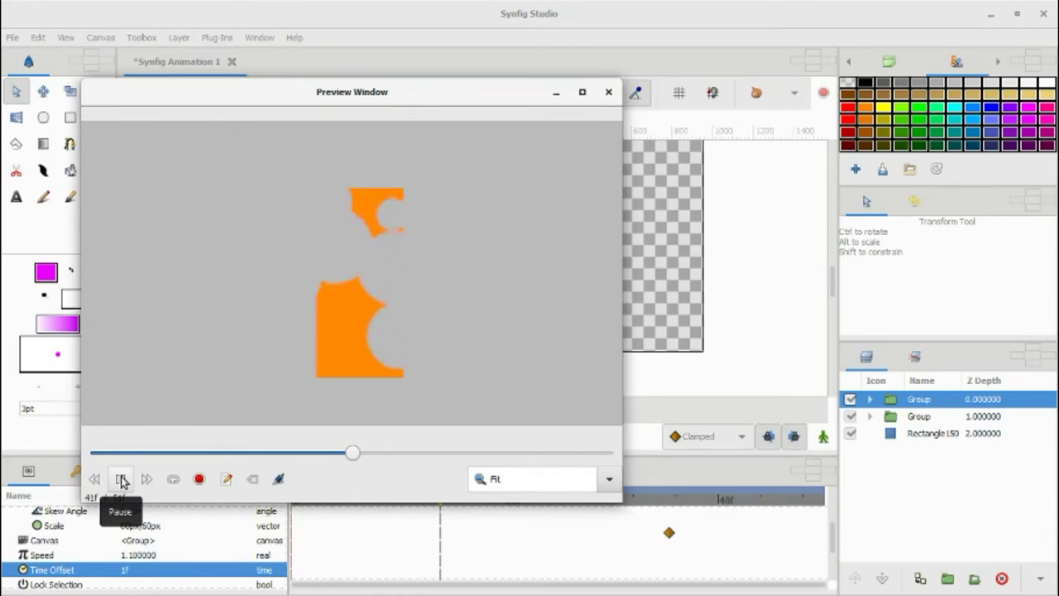
{"action": "left_click", "coordinate": [121, 481]}
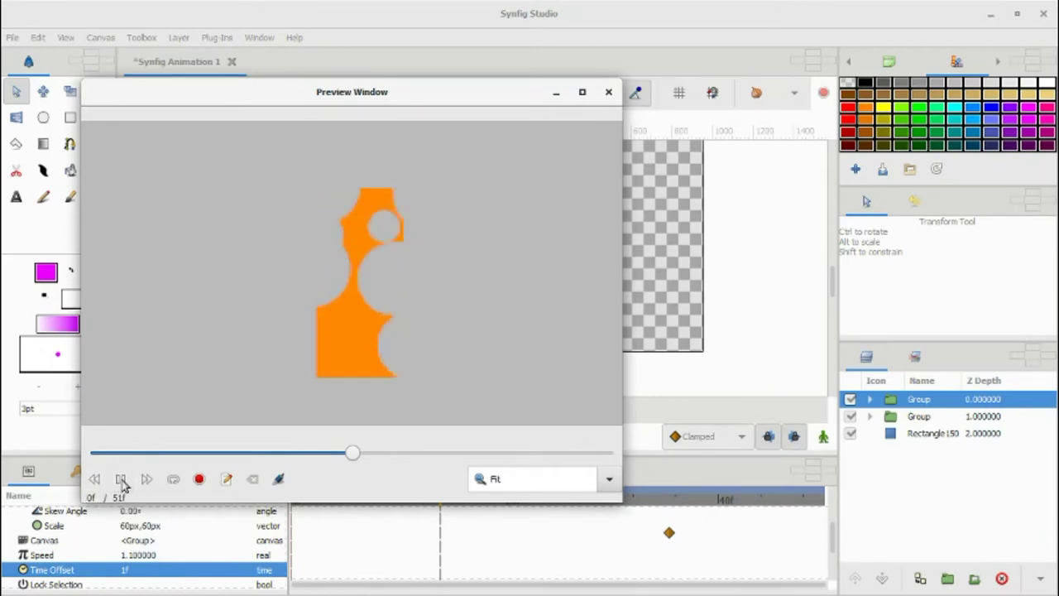
{"action": "left_click", "coordinate": [224, 454]}
{"action": "left_click_drag", "start_coordinate": [224, 454], "coordinate": [144, 454]}
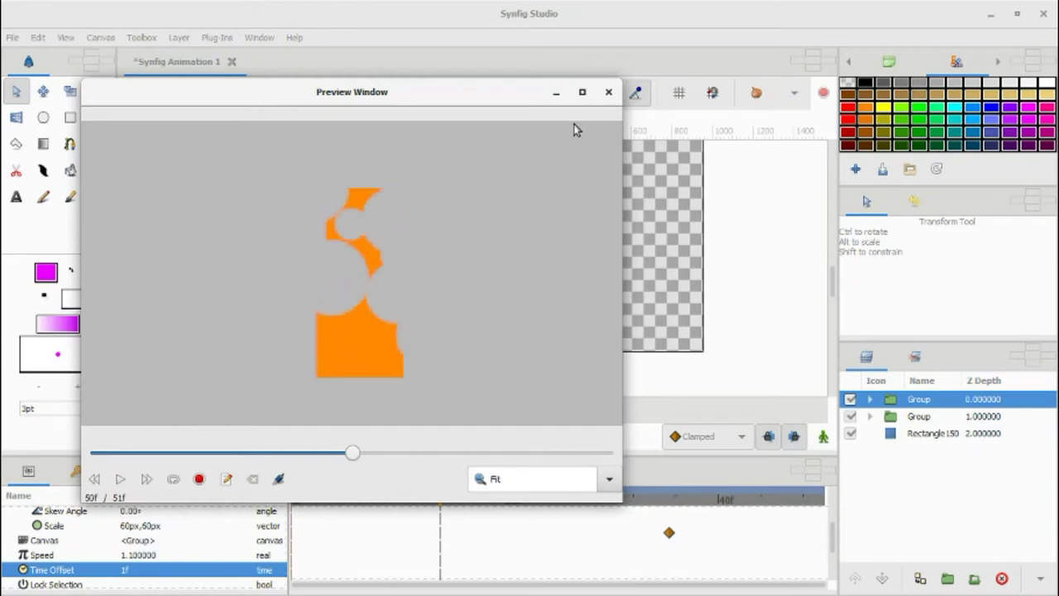
{"action": "left_click", "coordinate": [608, 92]}
{"action": "left_click", "coordinate": [870, 398]}
{"action": "left_click", "coordinate": [910, 417]}
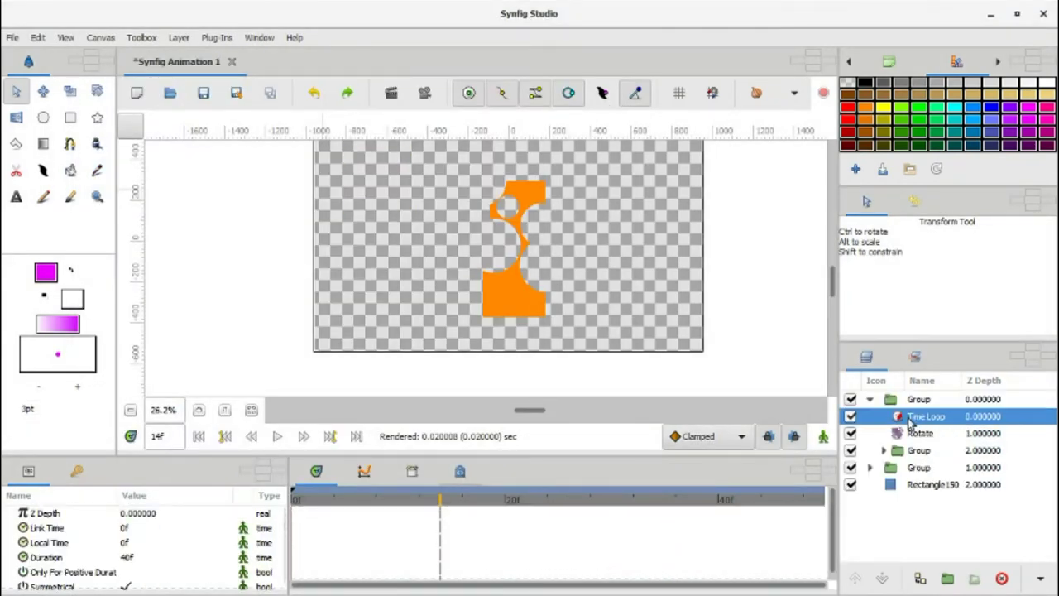
- Edit the loop Duration and key the copy's Rotate to 354.57° at frame 50
{"action": "left_click", "coordinate": [137, 559]}
{"action": "key", "text": "Return"}
{"action": "left_click", "coordinate": [920, 433]}
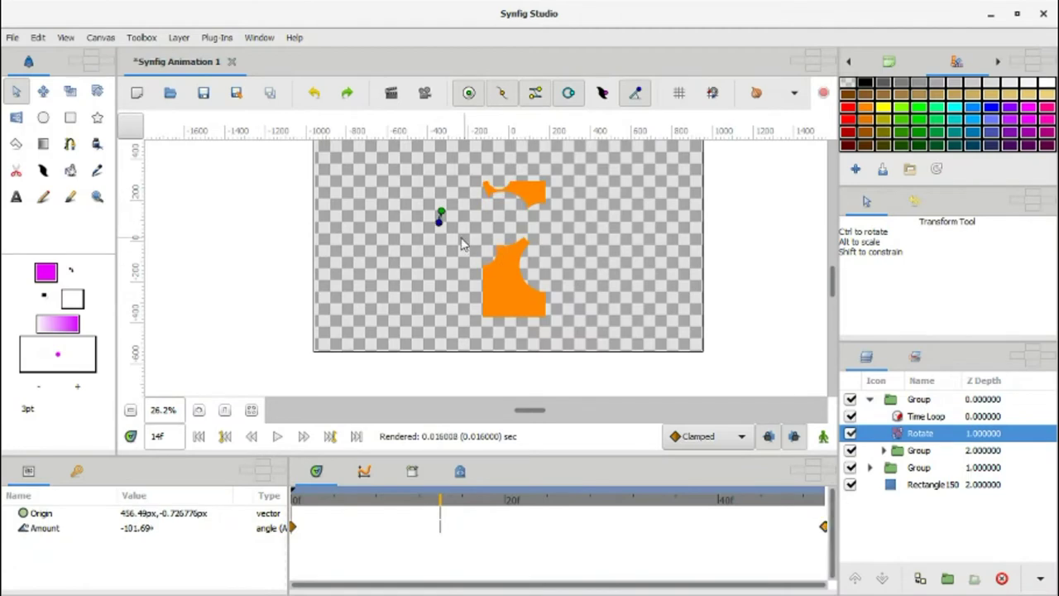
{"action": "left_click", "coordinate": [815, 518]}
{"action": "left_click", "coordinate": [824, 436]}
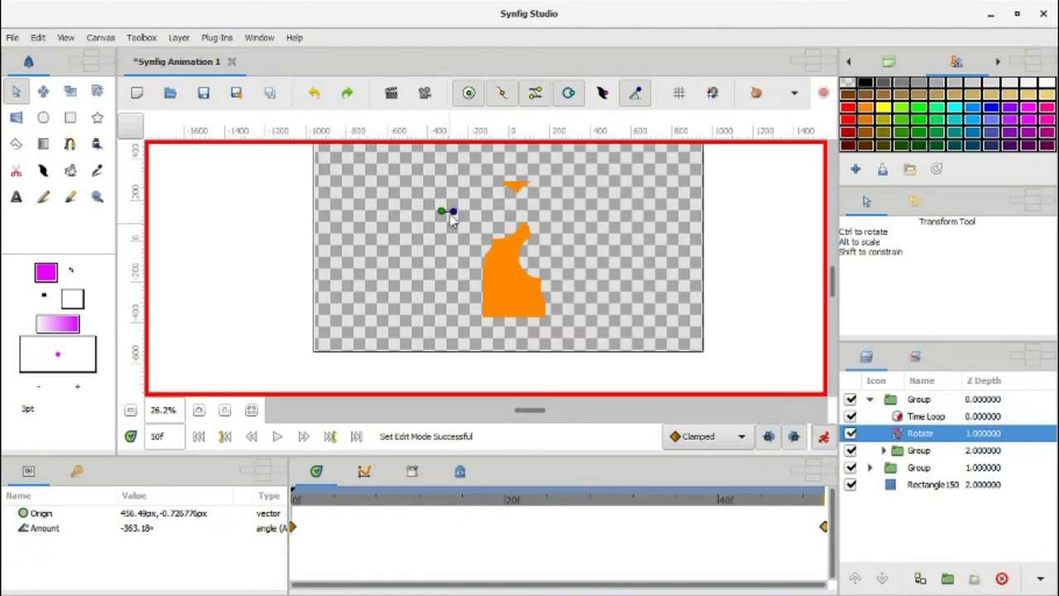
{"action": "left_click_drag", "start_coordinate": [454, 211], "coordinate": [458, 217]}
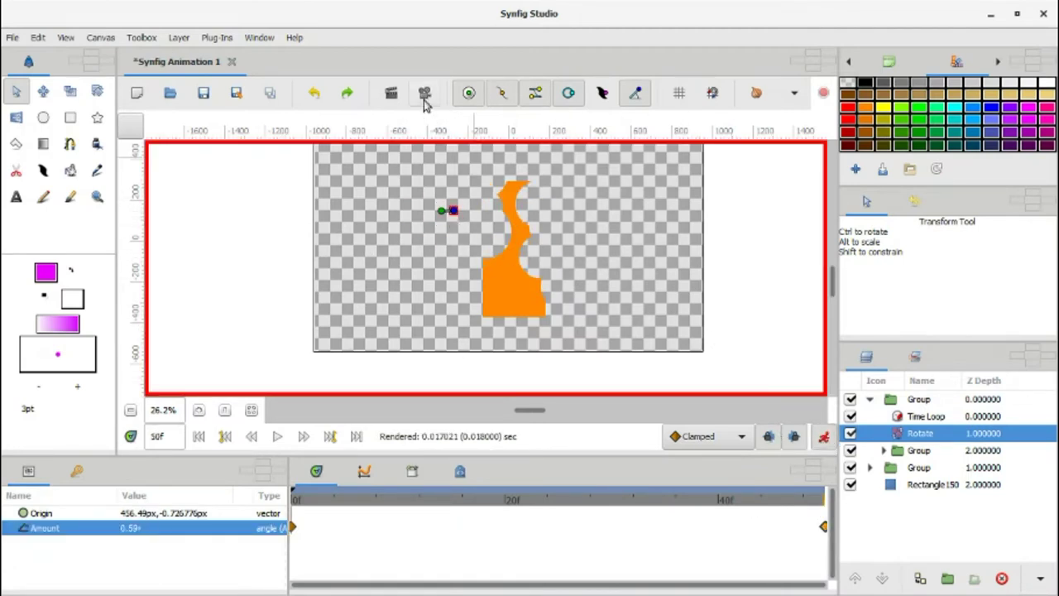
- Render and play the animation preview twice
{"action": "left_click", "coordinate": [424, 93]}
{"action": "left_click", "coordinate": [273, 294]}
{"action": "left_click", "coordinate": [123, 480]}
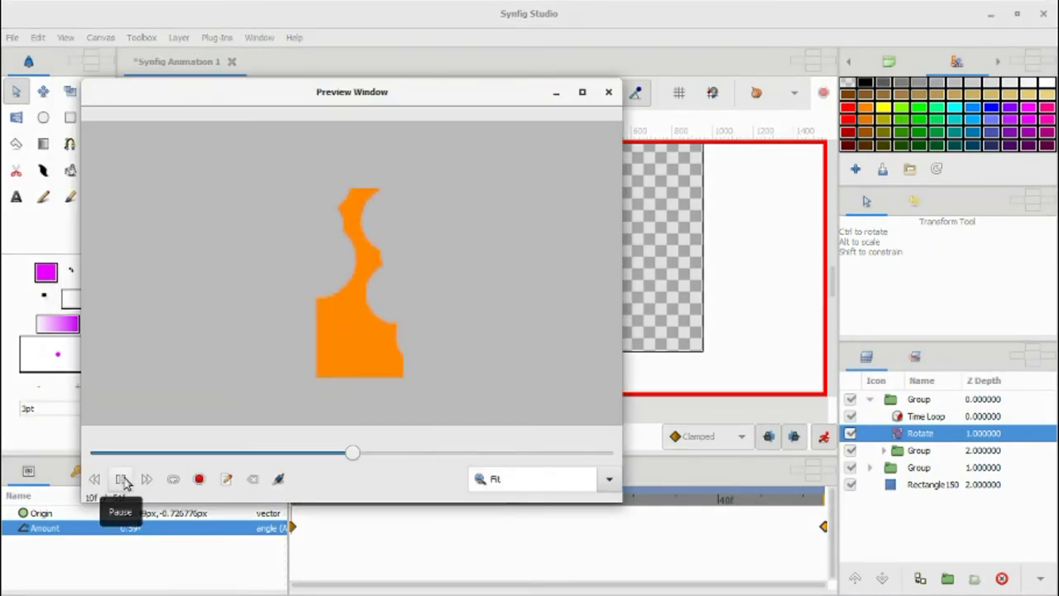
{"action": "left_click", "coordinate": [629, 93]}
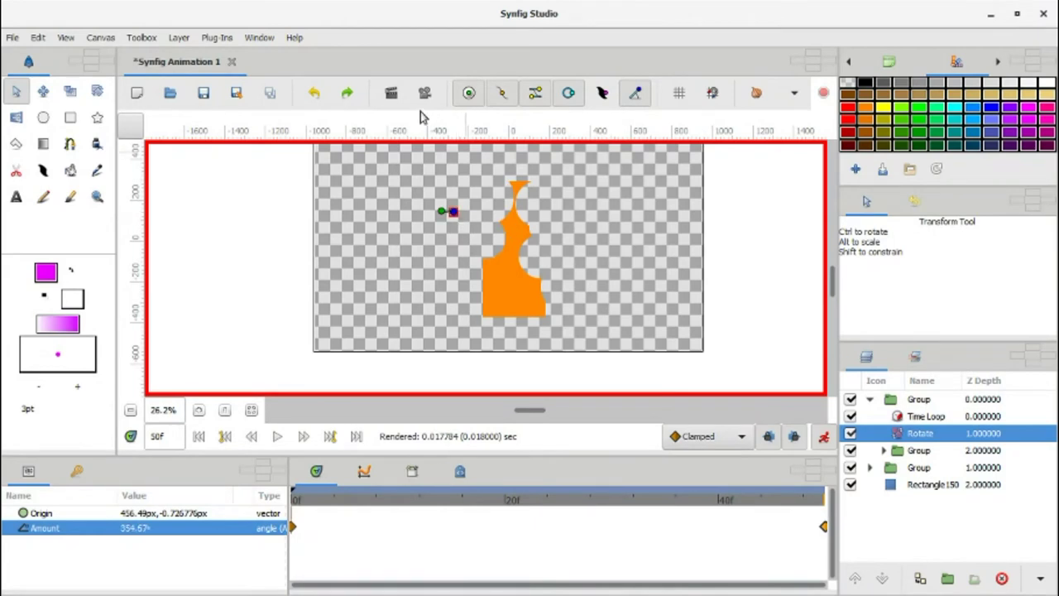
{"action": "left_click", "coordinate": [425, 94]}
{"action": "left_click", "coordinate": [267, 294]}
{"action": "left_click", "coordinate": [120, 478]}
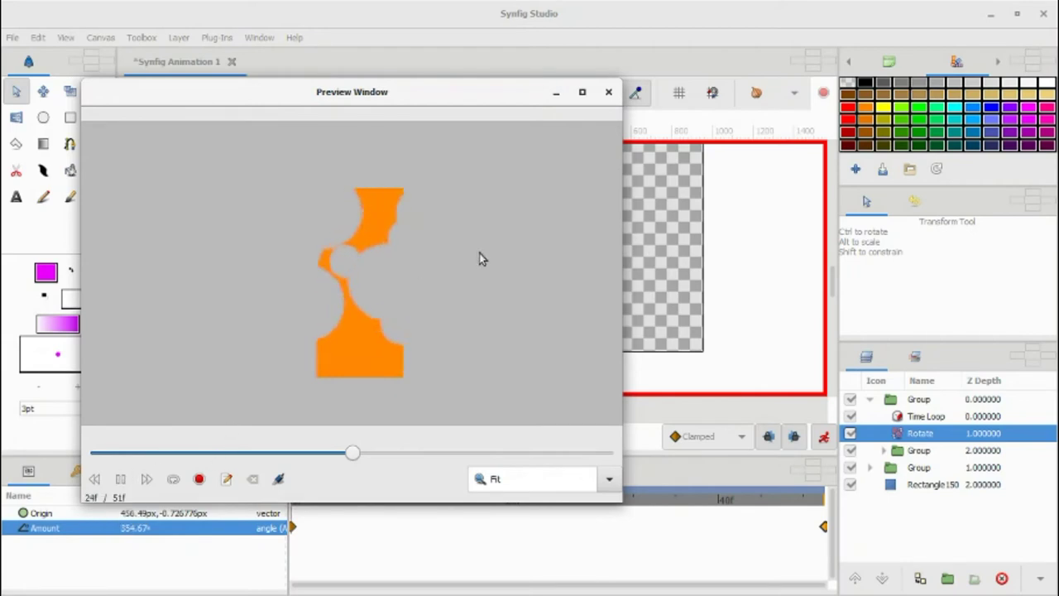
- Close the preview, leave animation mode, and inspect the second circle group's Time Loop and Rotate layers
{"action": "left_click", "coordinate": [609, 92]}
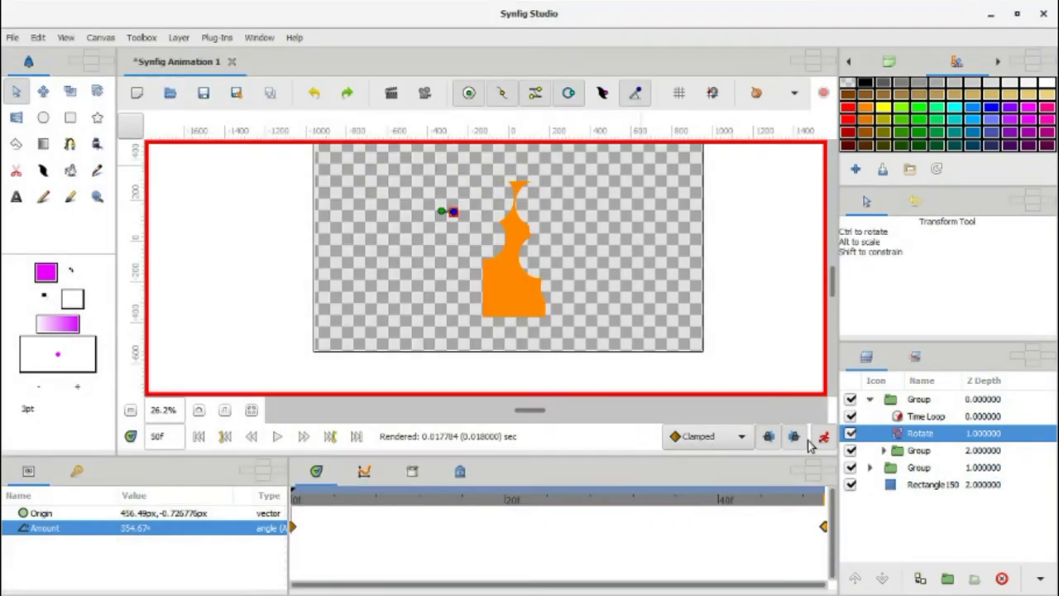
{"action": "left_click", "coordinate": [823, 437]}
{"action": "left_click", "coordinate": [869, 399]}
{"action": "left_click", "coordinate": [900, 417]}
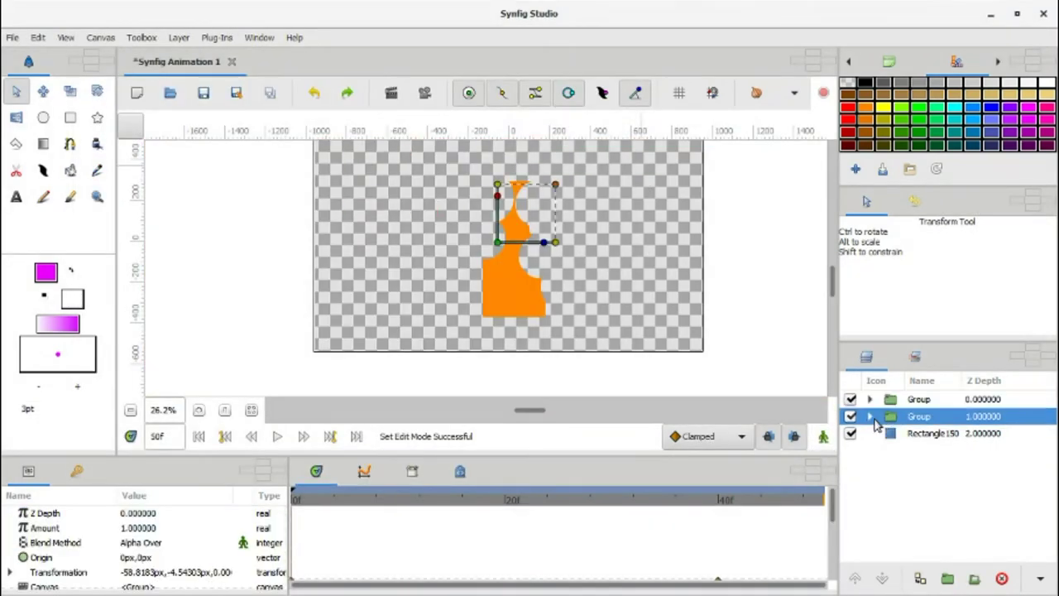
{"action": "left_click", "coordinate": [870, 416]}
{"action": "left_click", "coordinate": [925, 433]}
{"action": "left_click", "coordinate": [142, 557]}
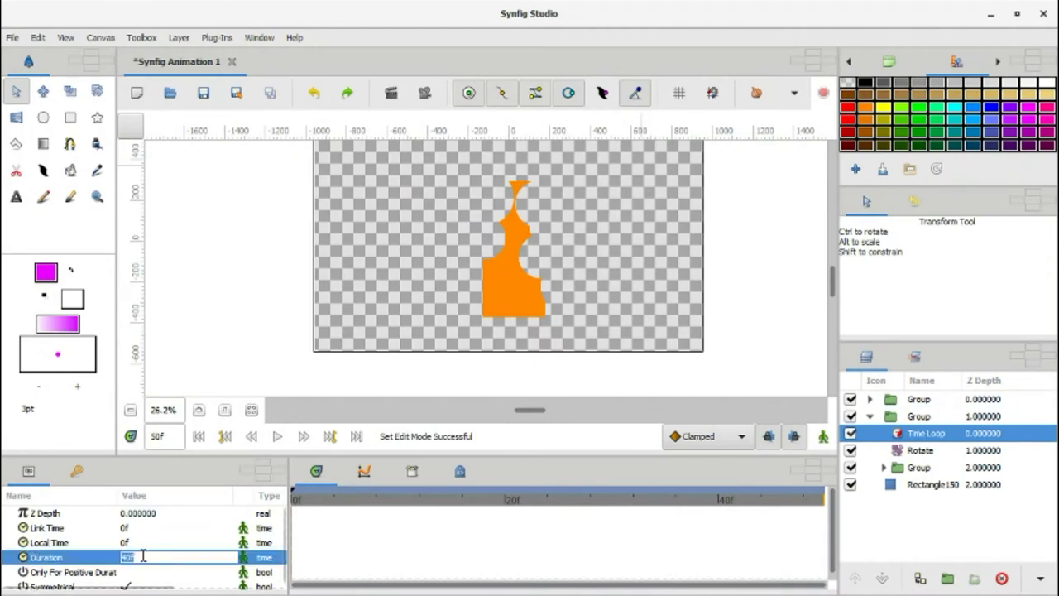
{"action": "left_click", "coordinate": [898, 453]}
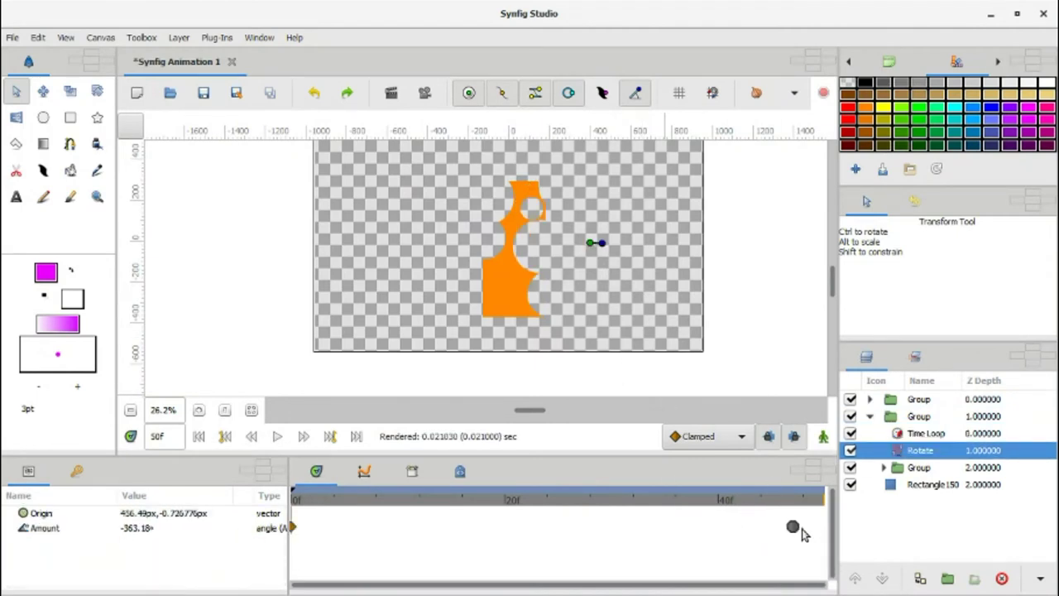
{"action": "left_click", "coordinate": [870, 416]}
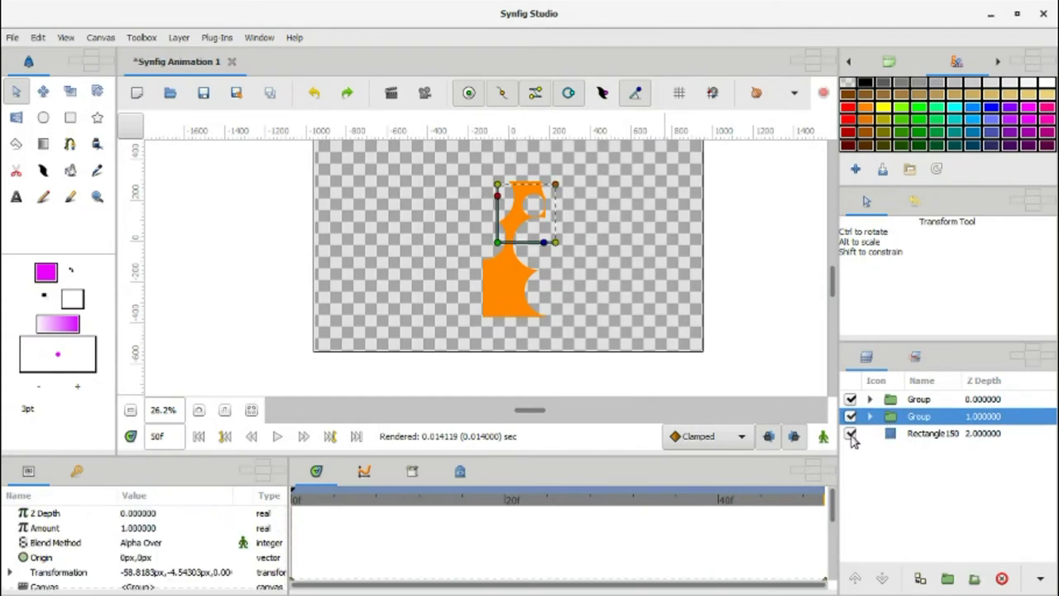
- Duplicate the second cut-out group and move the copy to offset -89.3551px,-244.967px
{"action": "left_click", "coordinate": [921, 582]}
{"action": "left_click_drag", "start_coordinate": [557, 191], "coordinate": [547, 258]}
{"action": "mouse_move", "coordinate": [486, 290]}
{"action": "left_mouse_down"}
{"action": "mouse_move", "coordinate": [519, 187]}
{"action": "mouse_move", "coordinate": [509, 192]}
{"action": "left_mouse_up"}
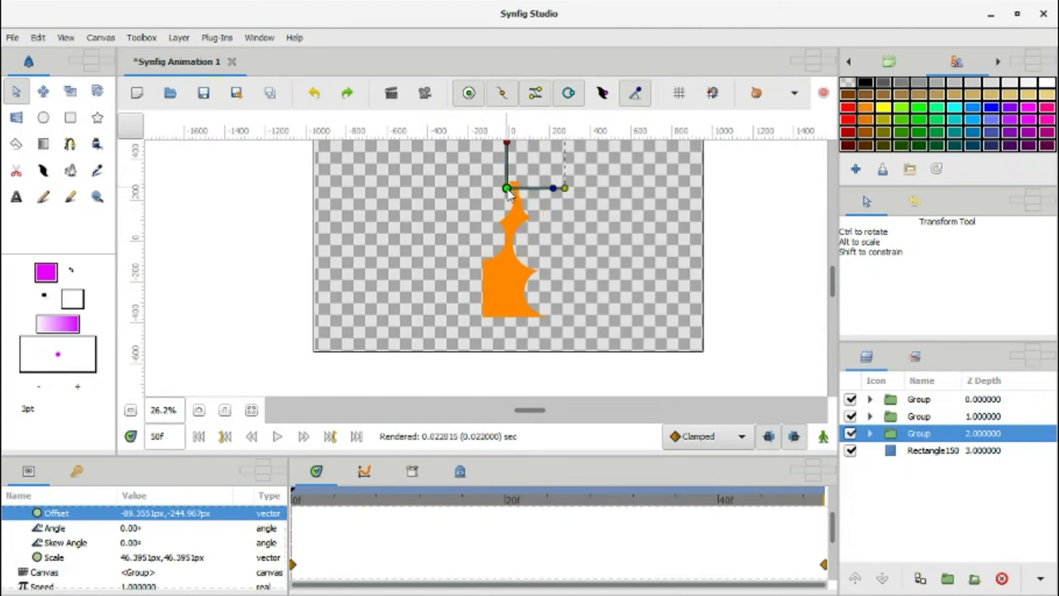
{"action": "scroll", "coordinate": [165, 554], "scroll_direction": "down", "scroll_amount": 1}
{"action": "scroll", "coordinate": [185, 560], "scroll_direction": "down", "scroll_amount": 1}
- Give the copied group speed 1.1 and a 3f time offset
{"action": "left_click", "coordinate": [157, 552]}
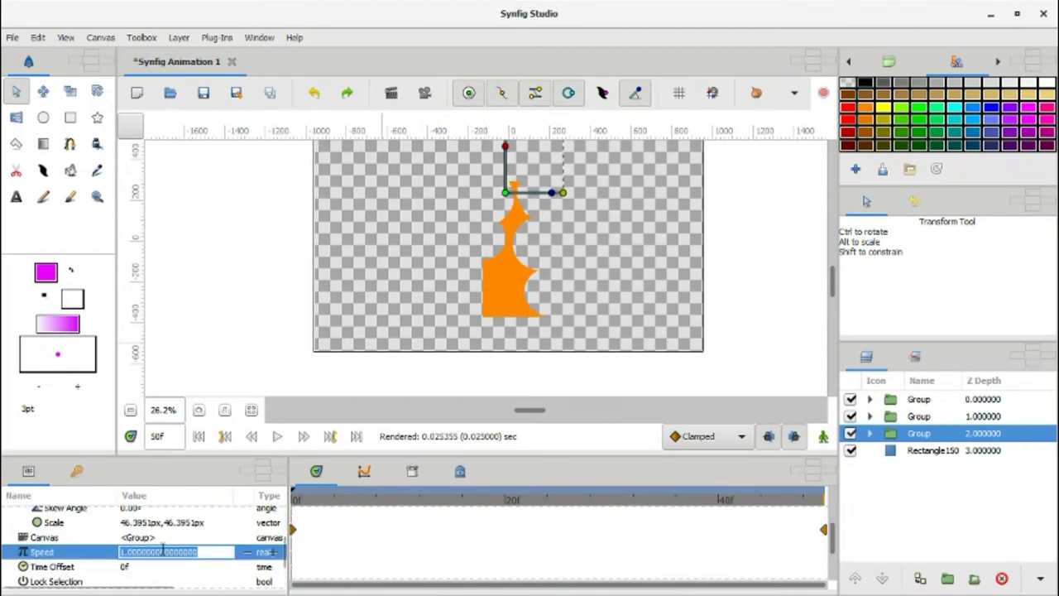
{"action": "key", "text": "Return"}
{"action": "left_click", "coordinate": [170, 567]}
{"action": "type", "text": "3f"}
{"action": "key", "text": "Return"}
{"action": "left_click", "coordinate": [425, 93]}
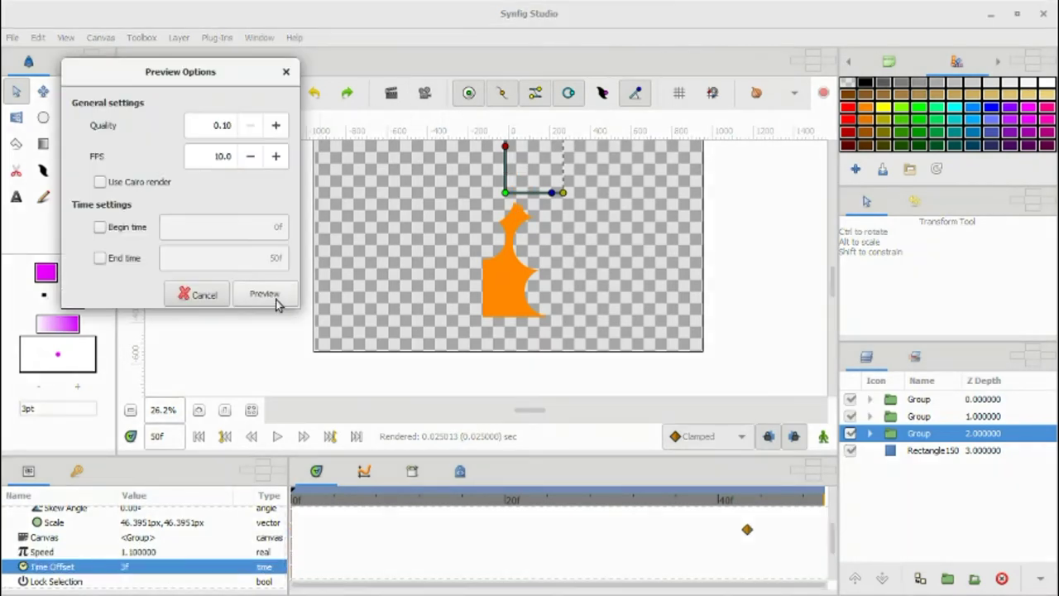
- Render the preview, loop-play it, close it, and reselect the top group layer
{"action": "left_click", "coordinate": [267, 293]}
{"action": "left_click", "coordinate": [120, 478]}
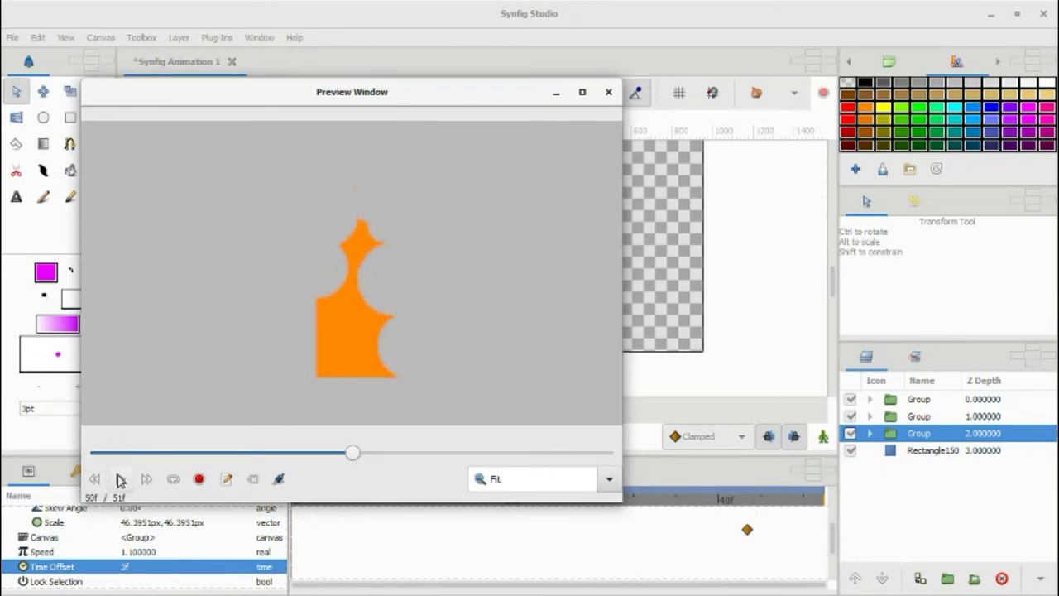
{"action": "left_click", "coordinate": [172, 480]}
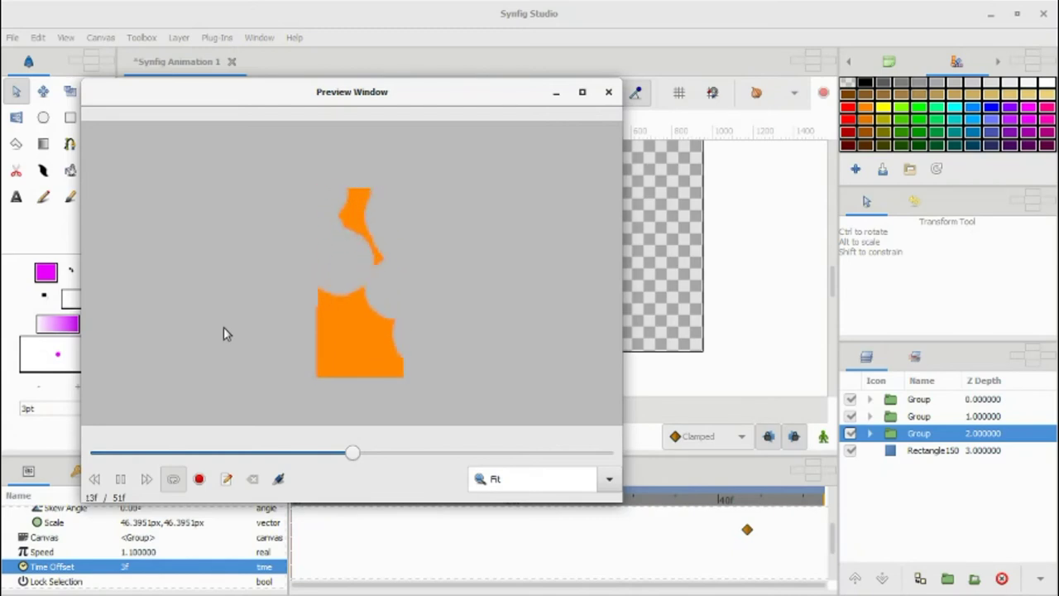
{"action": "left_click", "coordinate": [609, 92]}
{"action": "left_click", "coordinate": [886, 416]}
{"action": "left_click", "coordinate": [881, 399]}
- Toggle the top group's visibility, try wrapping it in a new parent group, then undo
{"action": "left_click", "coordinate": [850, 399]}
{"action": "left_click", "coordinate": [851, 399]}
{"action": "left_click", "coordinate": [948, 579]}
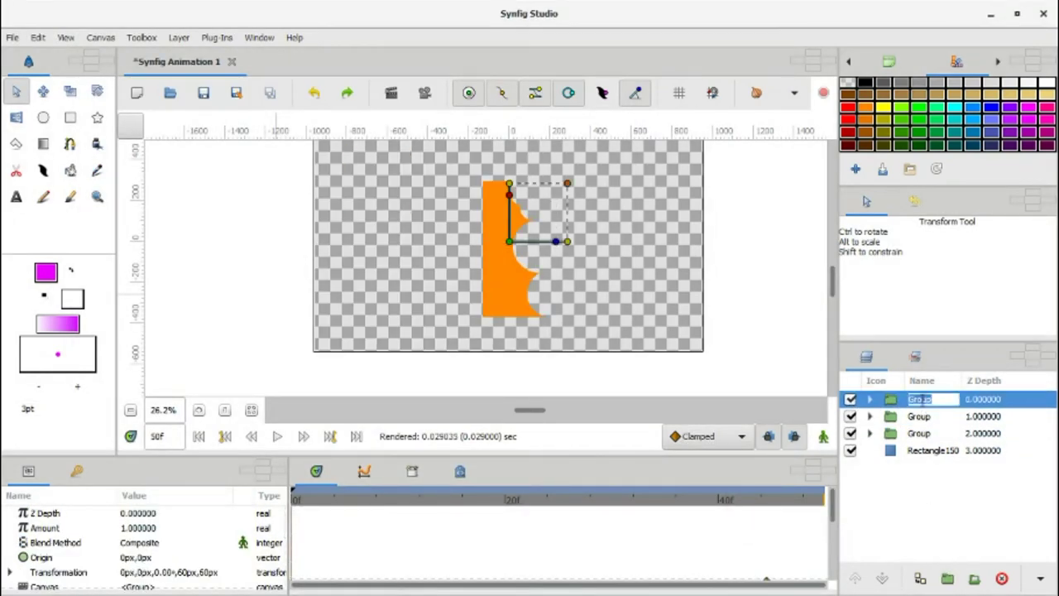
{"action": "type", "text": "left"}
{"action": "key", "text": "Return"}
{"action": "left_click", "coordinate": [870, 399]}
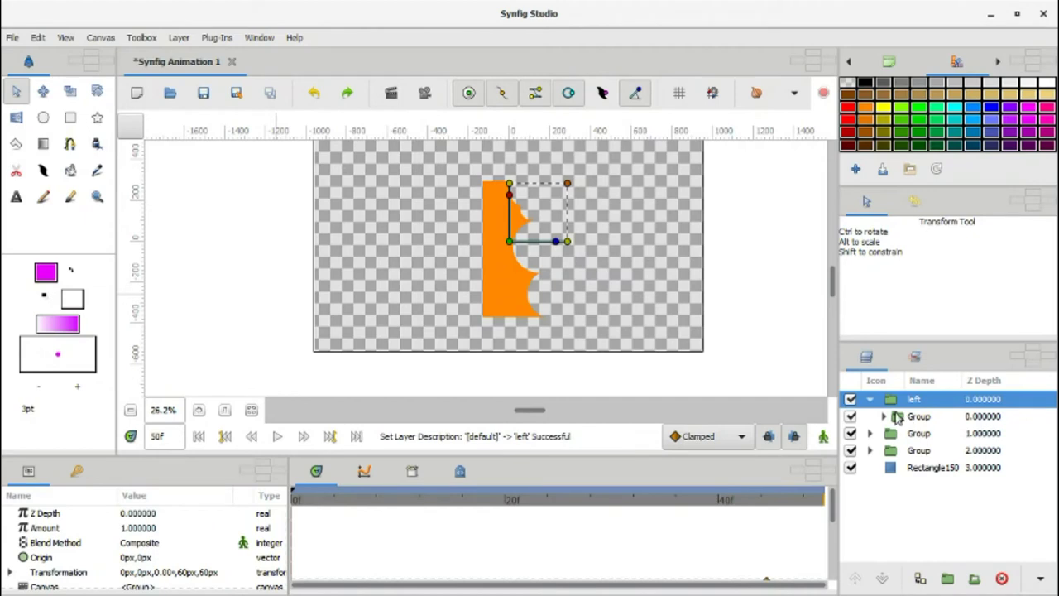
{"action": "key", "text": "ctrl+z"}
{"action": "key", "text": "ctrl+z"}
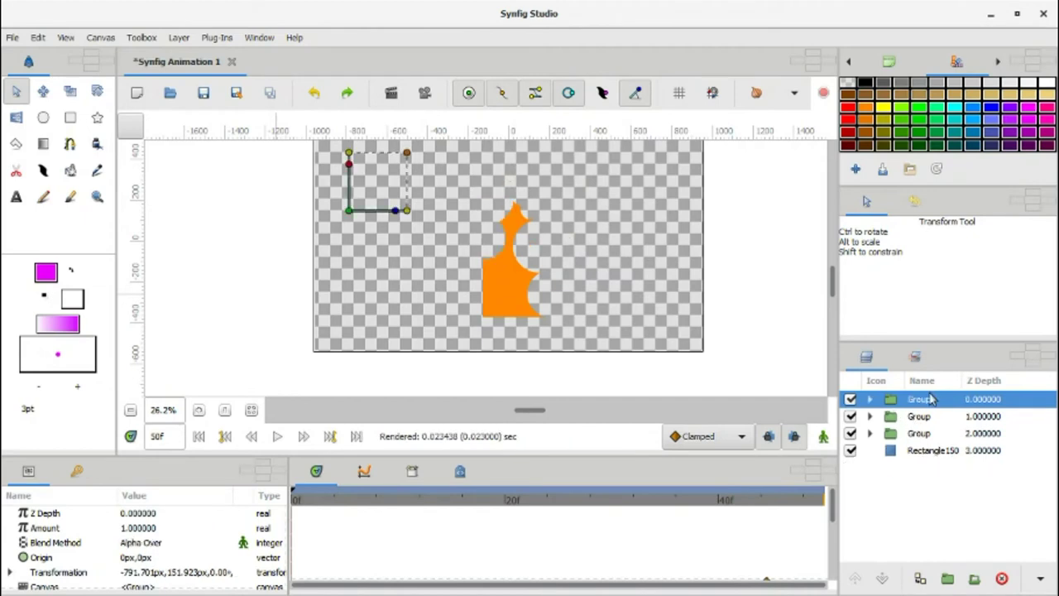
- Duplicate the top cut-out group, move the copy to the upper left and shrink it slightly
{"action": "left_click", "coordinate": [921, 579]}
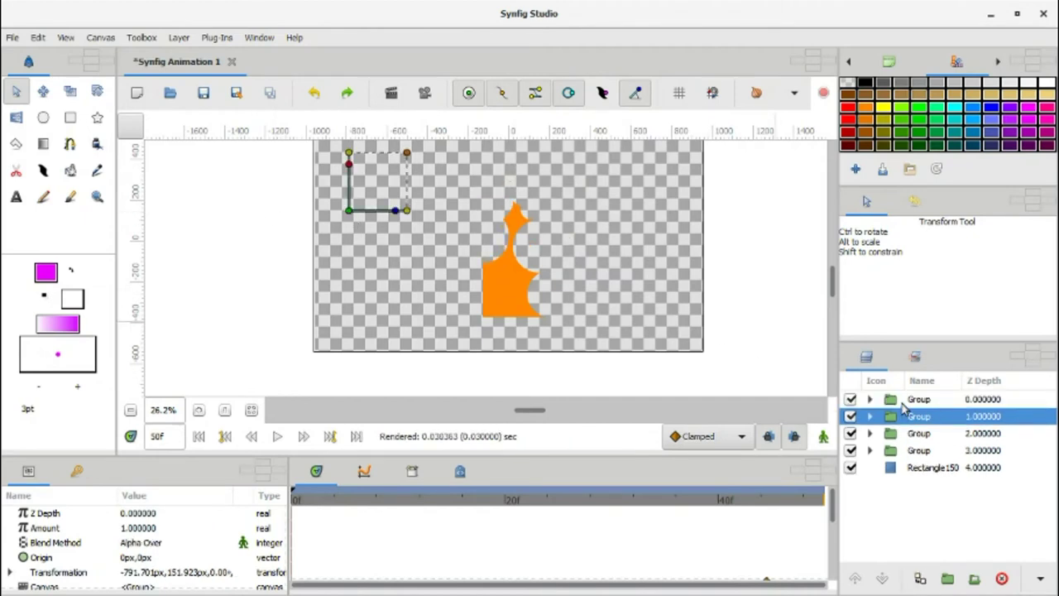
{"action": "left_click", "coordinate": [904, 400]}
{"action": "left_click_drag", "start_coordinate": [349, 209], "coordinate": [352, 261]}
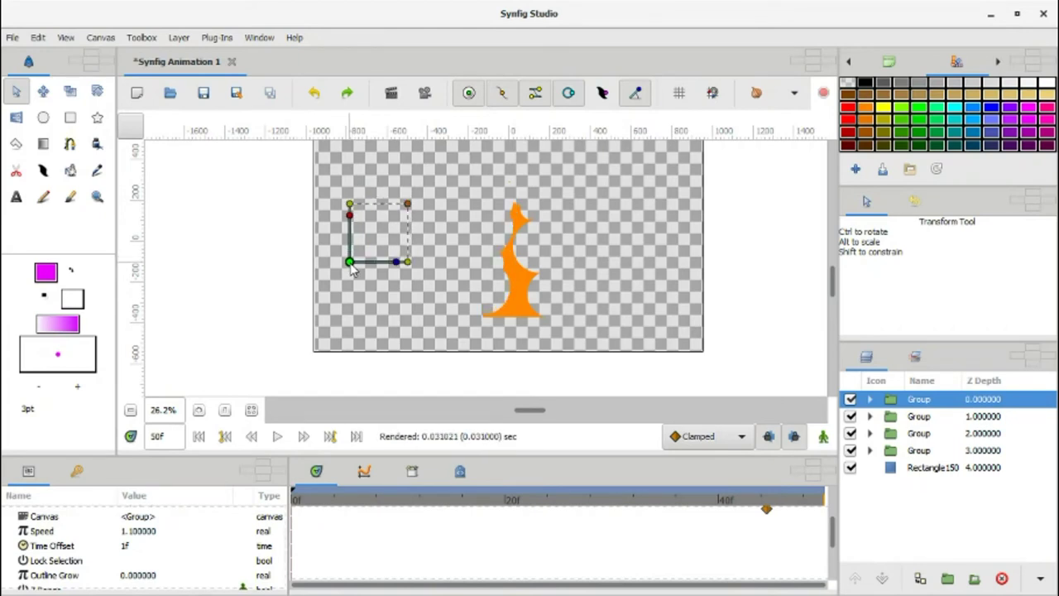
{"action": "scroll", "coordinate": [507, 295], "scroll_direction": "up", "scroll_amount": 2}
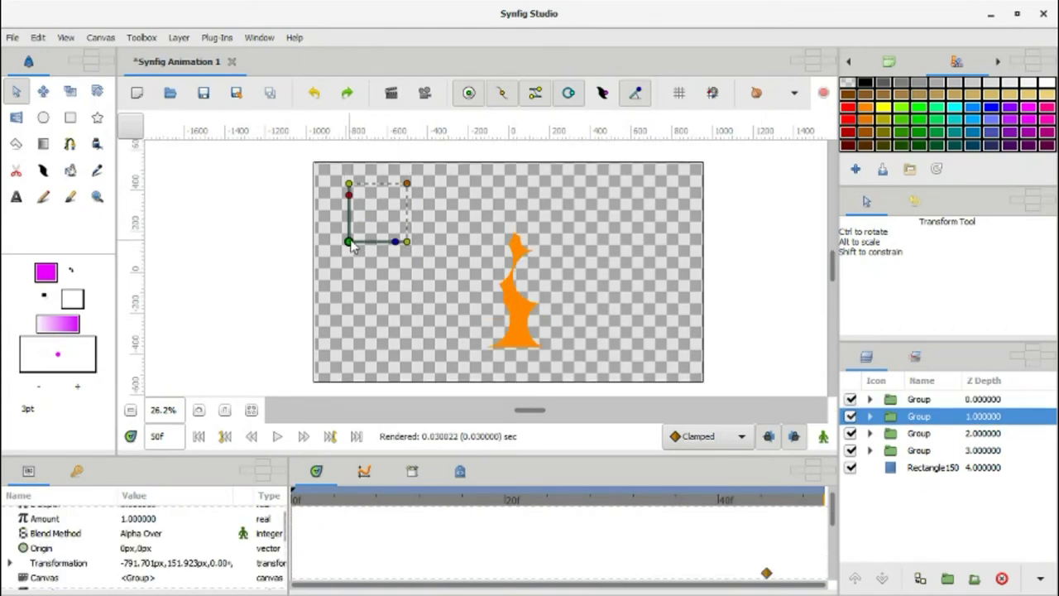
{"action": "left_click_drag", "start_coordinate": [348, 240], "coordinate": [352, 203]}
{"action": "left_click_drag", "start_coordinate": [411, 145], "coordinate": [402, 154]}
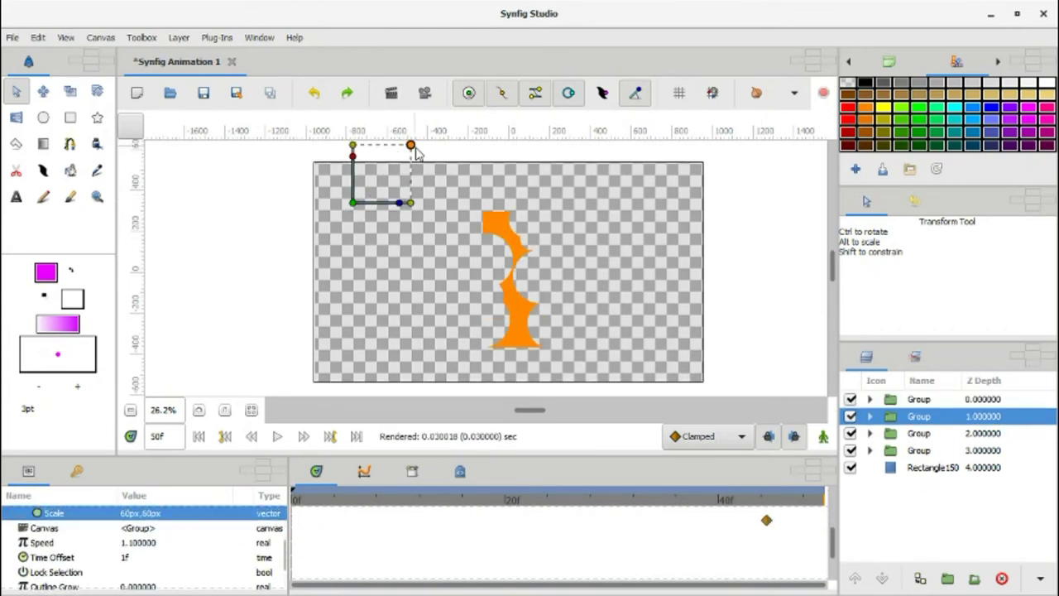
{"action": "left_click_drag", "start_coordinate": [352, 202], "coordinate": [359, 194]}
{"action": "scroll", "coordinate": [165, 546], "scroll_direction": "down", "scroll_amount": 2}
- Set the new group's speed to 1.15 and its time offset to 3f
{"action": "left_click", "coordinate": [168, 569]}
{"action": "left_click", "coordinate": [169, 558]}
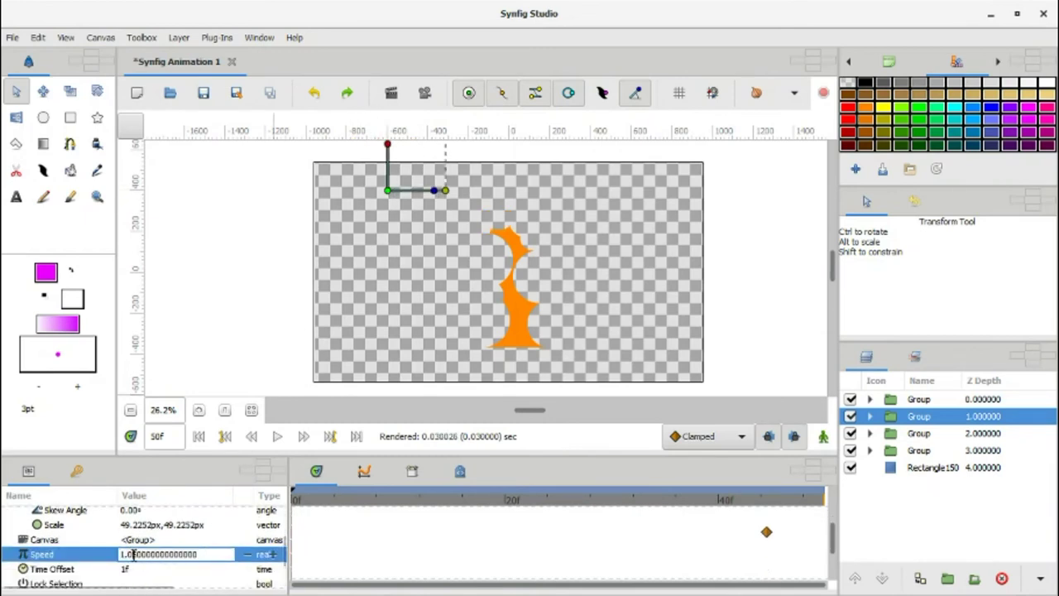
{"action": "type", "text": "1.15"}
{"action": "key", "text": "Return"}
{"action": "left_click", "coordinate": [132, 569]}
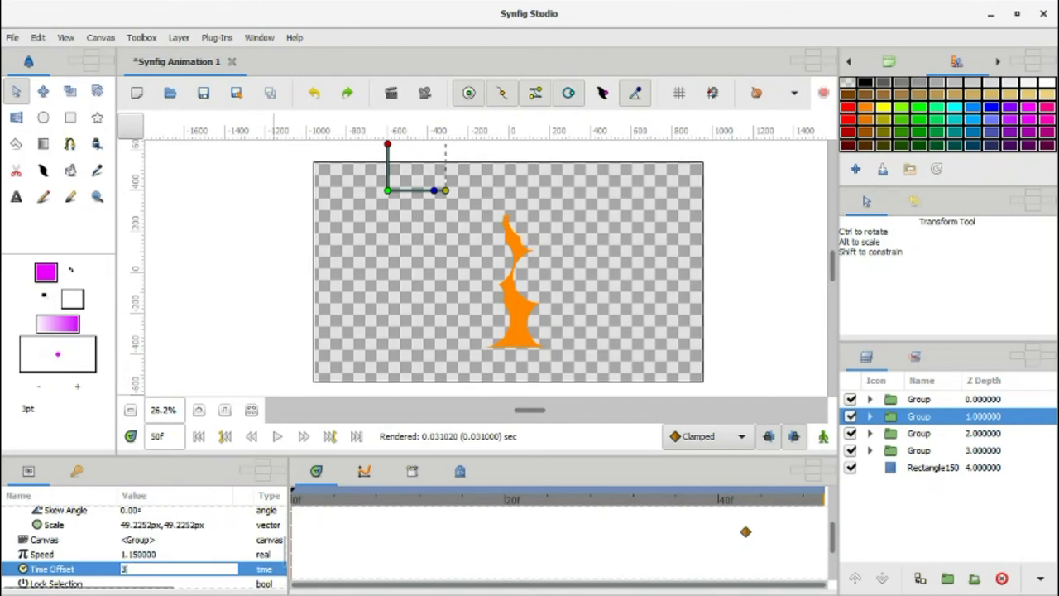
{"action": "left_click", "coordinate": [427, 95]}
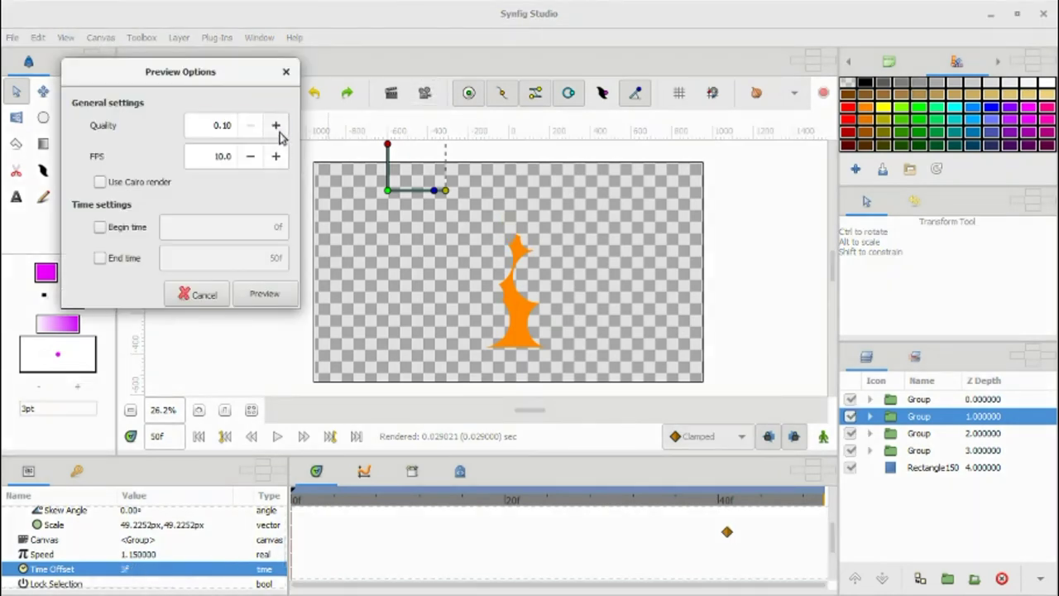
- Render and play the preview with all four cut-out groups, then close it
{"action": "key", "text": "Return"}
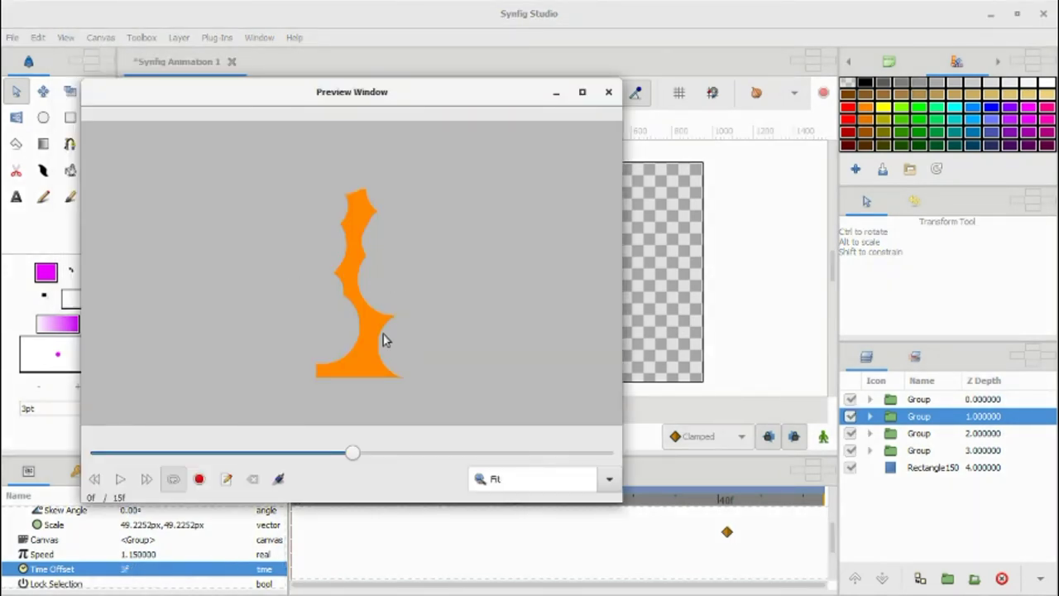
{"action": "left_click", "coordinate": [120, 480]}
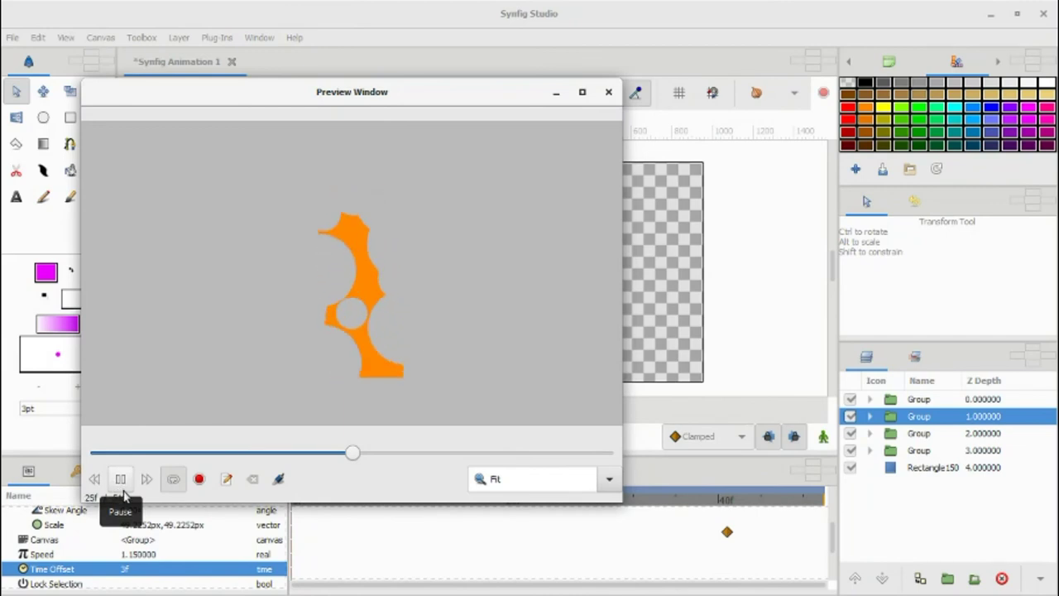
{"action": "left_click", "coordinate": [609, 92]}
{"action": "left_click", "coordinate": [888, 447]}
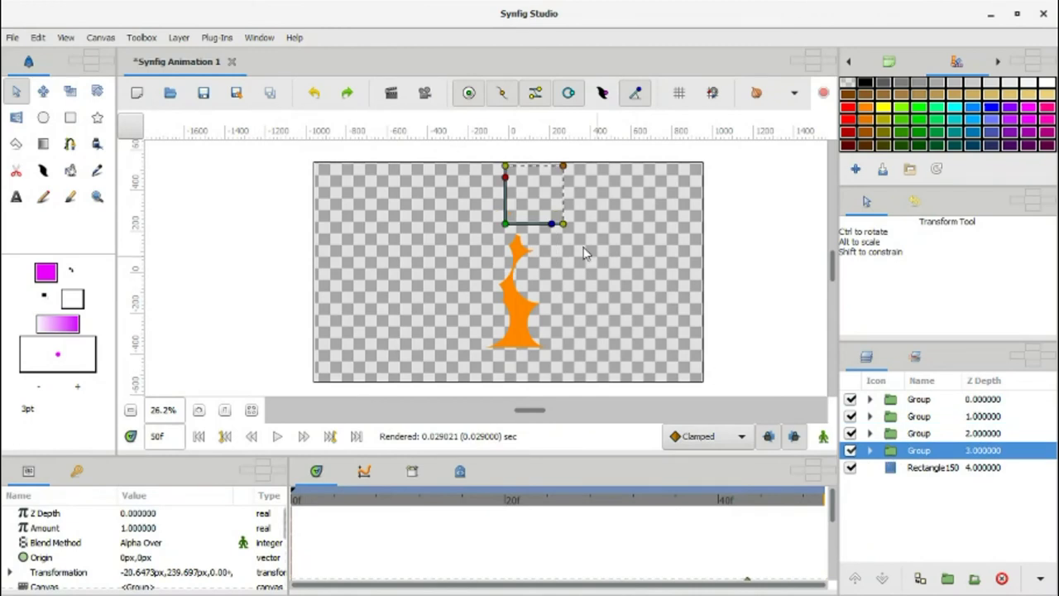
- Nudge the Z-depth 3 group slightly and move the Z-depth 2 group onto the shape's centre
{"action": "left_click", "coordinate": [487, 280]}
{"action": "scroll", "coordinate": [940, 484], "scroll_direction": "up", "scroll_amount": 3}
{"action": "left_click", "coordinate": [870, 399]}
{"action": "left_click", "coordinate": [896, 451]}
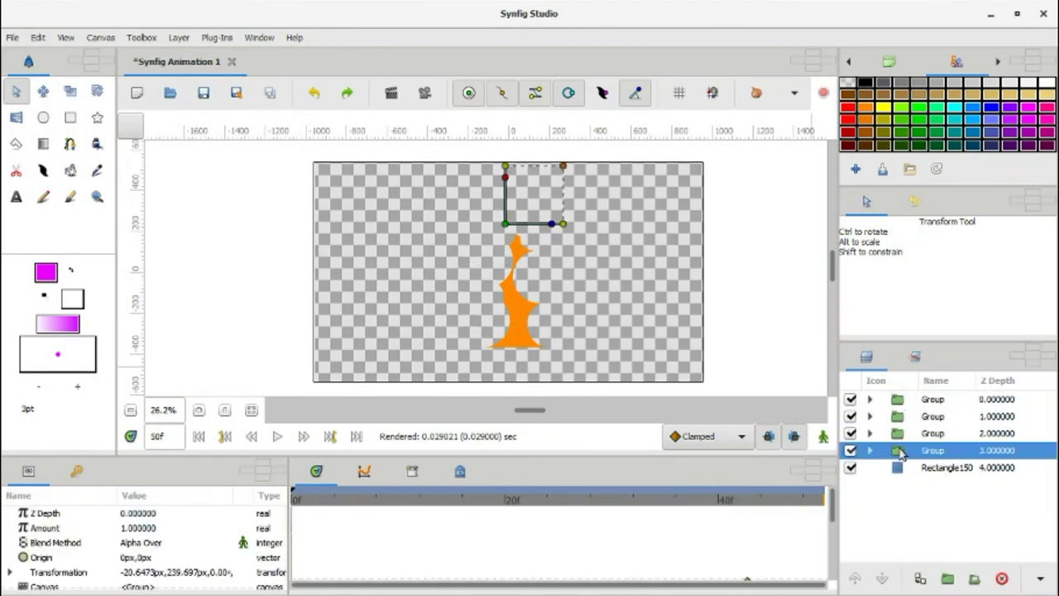
{"action": "left_click_drag", "start_coordinate": [561, 257], "coordinate": [558, 261]}
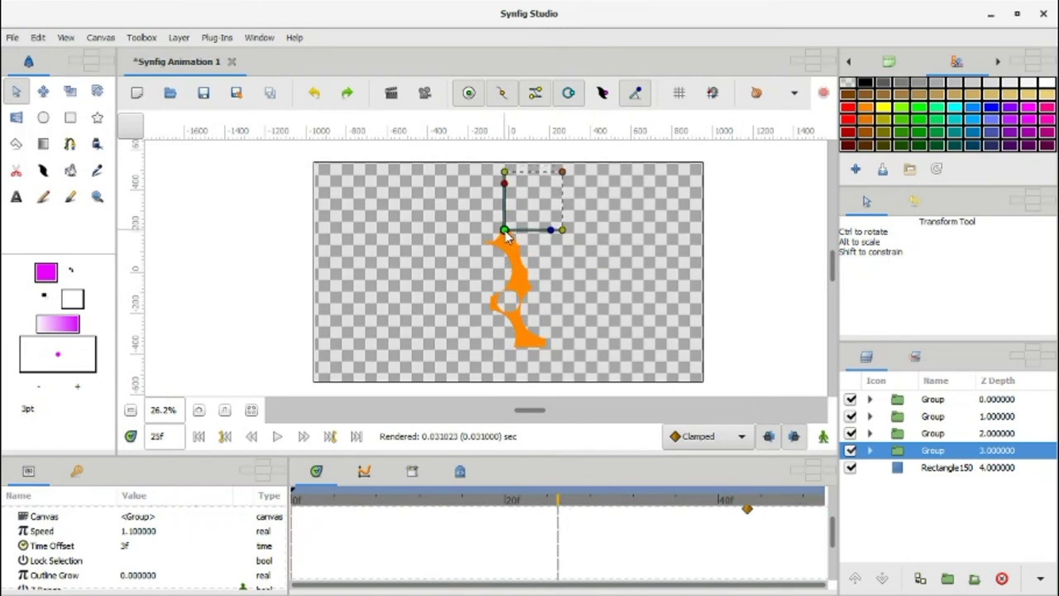
{"action": "left_click", "coordinate": [898, 437]}
{"action": "left_click_drag", "start_coordinate": [498, 272], "coordinate": [497, 283]}
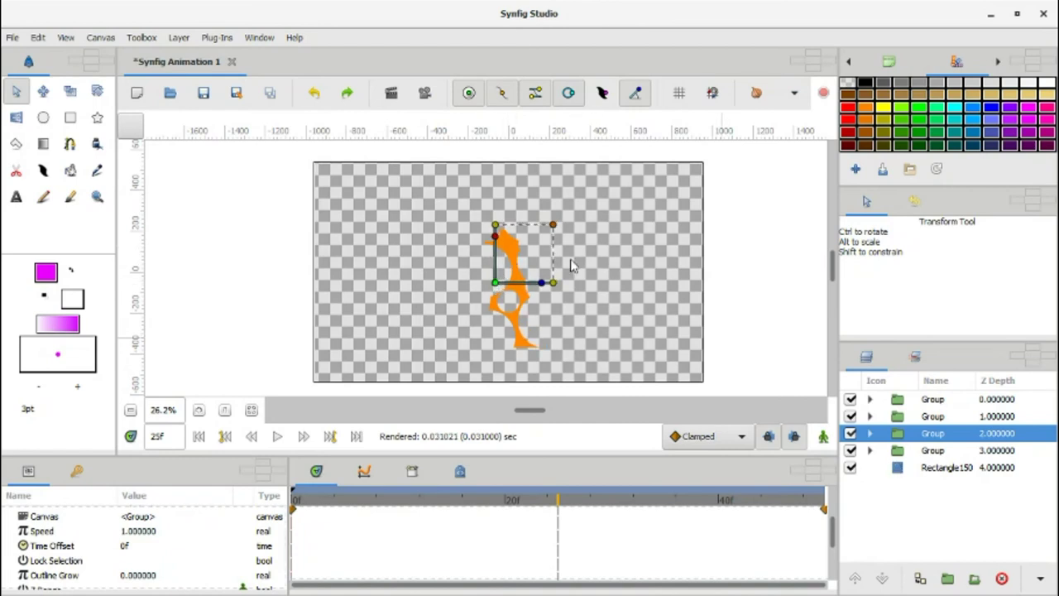
{"action": "left_click", "coordinate": [426, 97]}
- Render and play the preview of the repositioned cut-out groups, then close it
{"action": "left_click", "coordinate": [264, 296]}
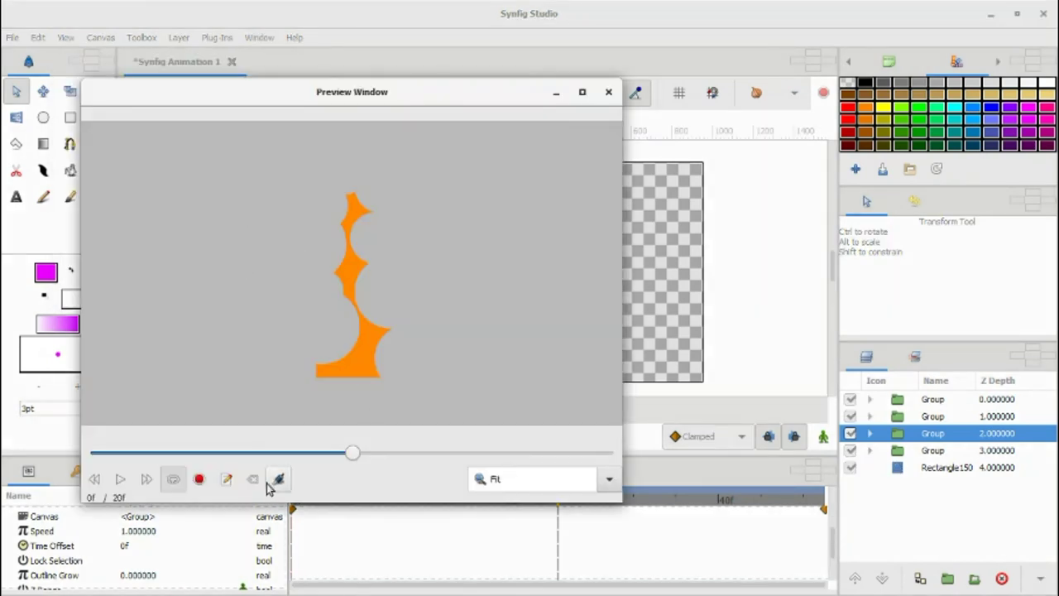
{"action": "left_click", "coordinate": [120, 480]}
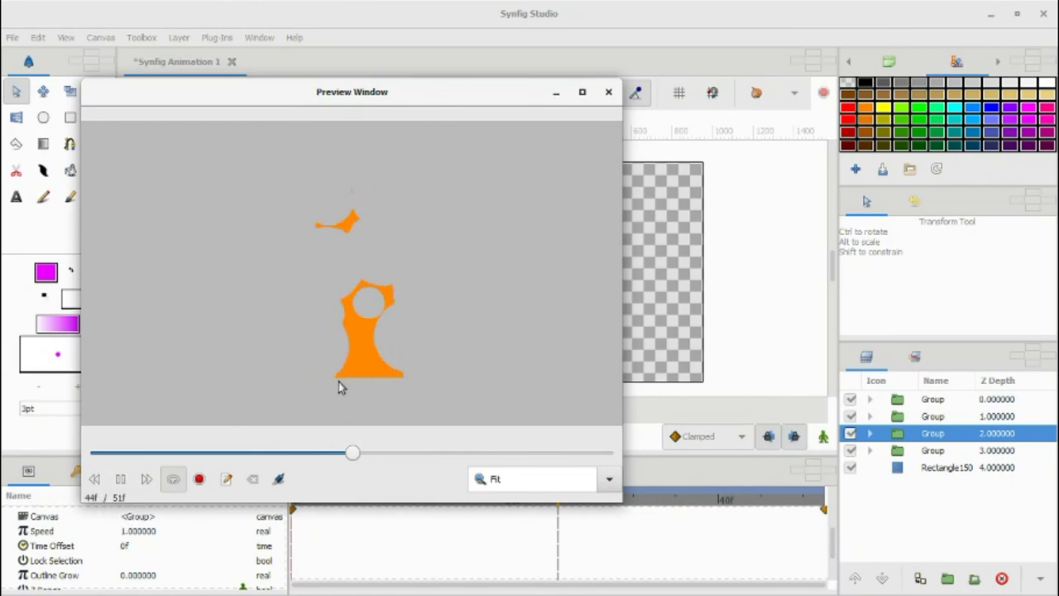
{"action": "left_click", "coordinate": [609, 92]}
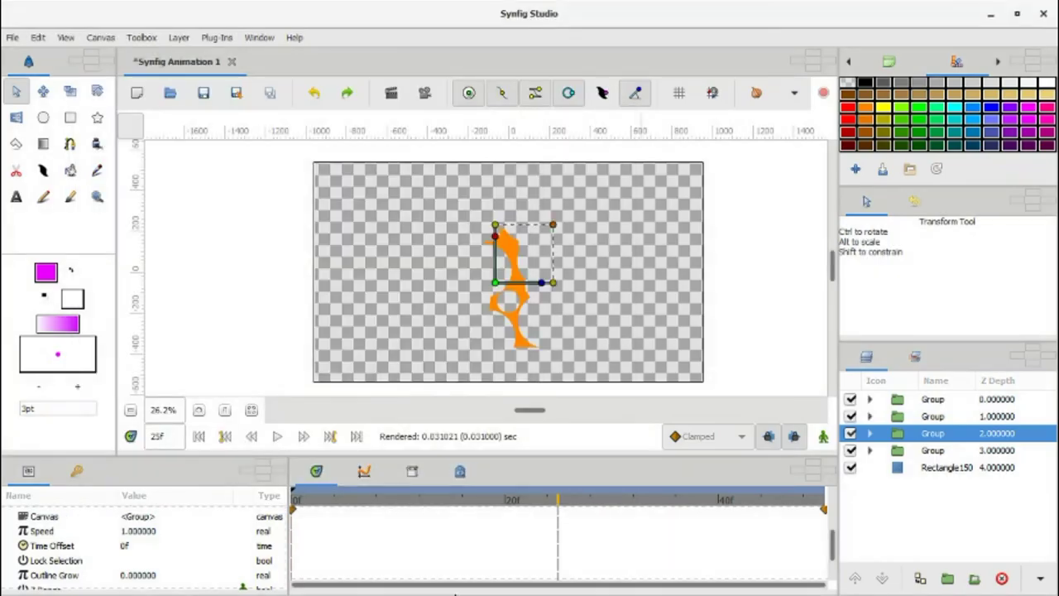